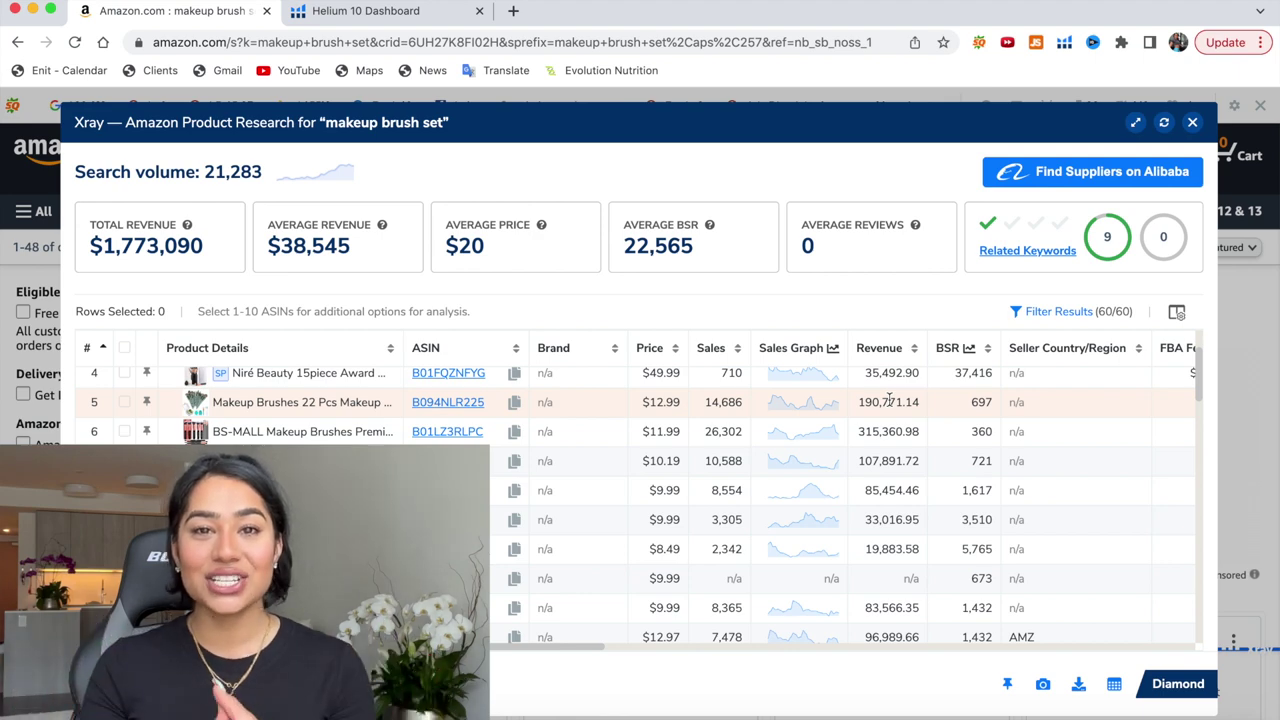
Step: Close the Xray results for the makeup brush set search, switch to the Helium 10 dashboard and open Black Box
click(1193, 124)
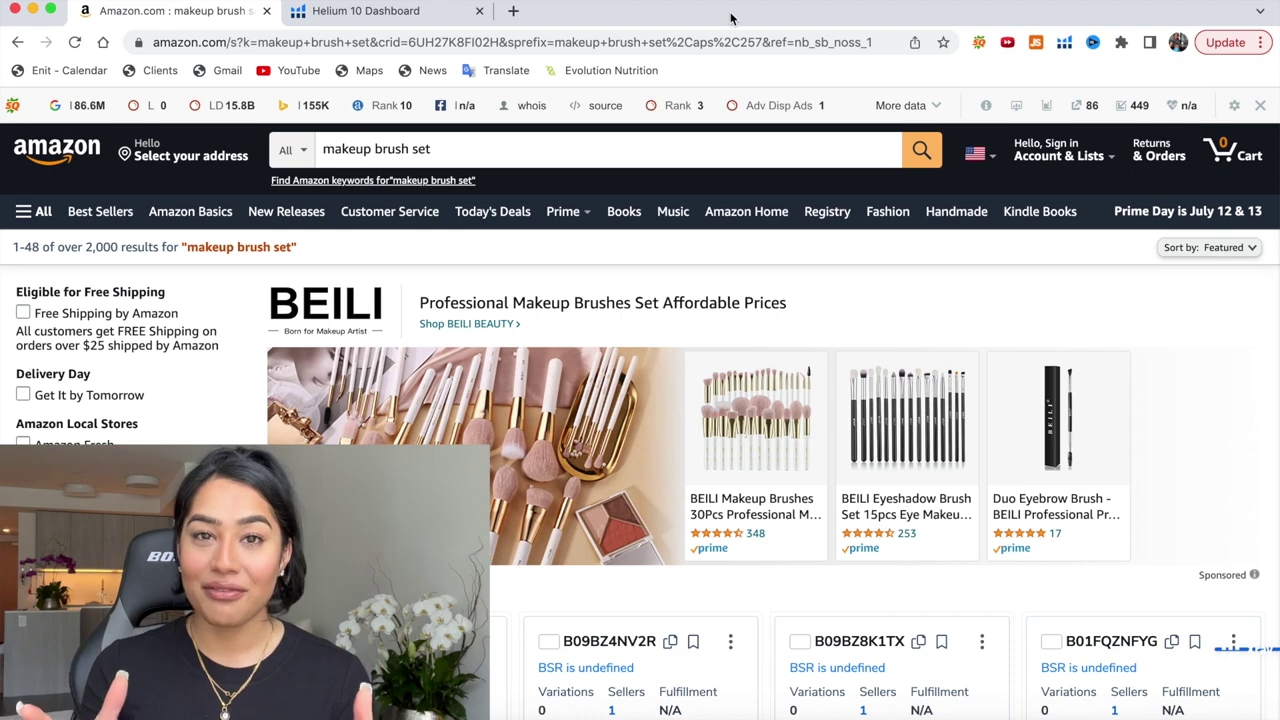
click(365, 11)
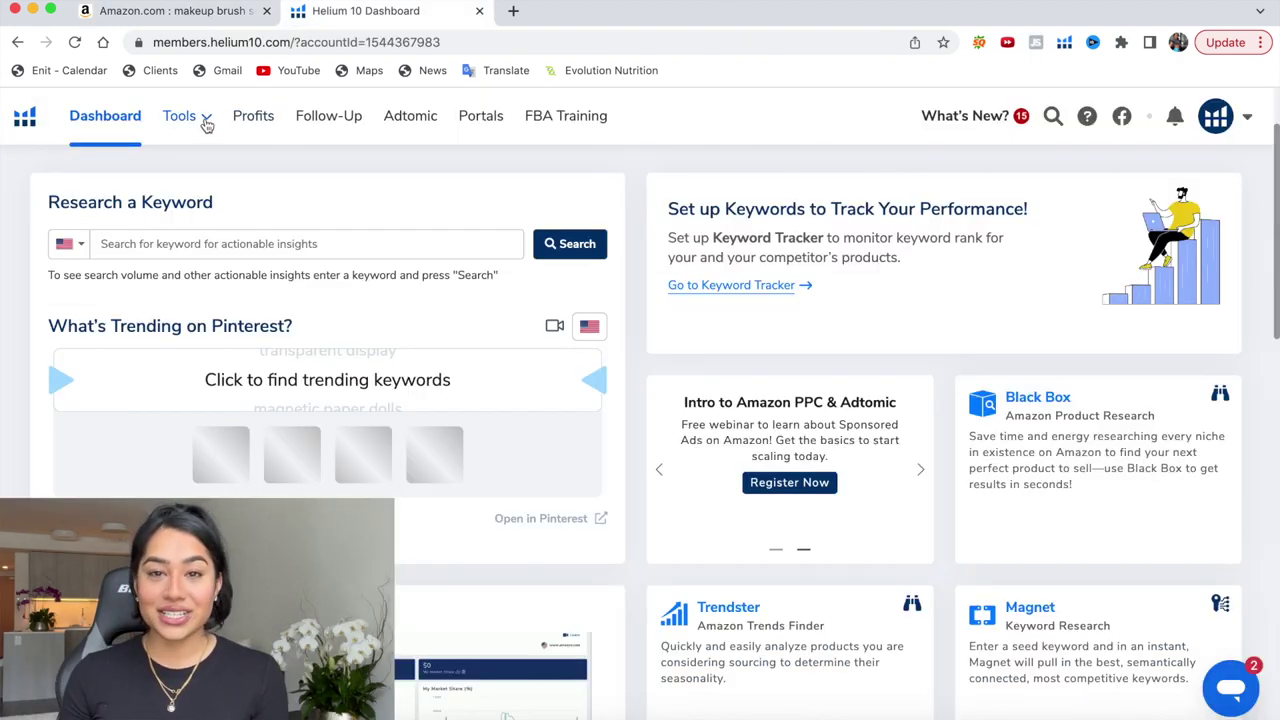
click(206, 124)
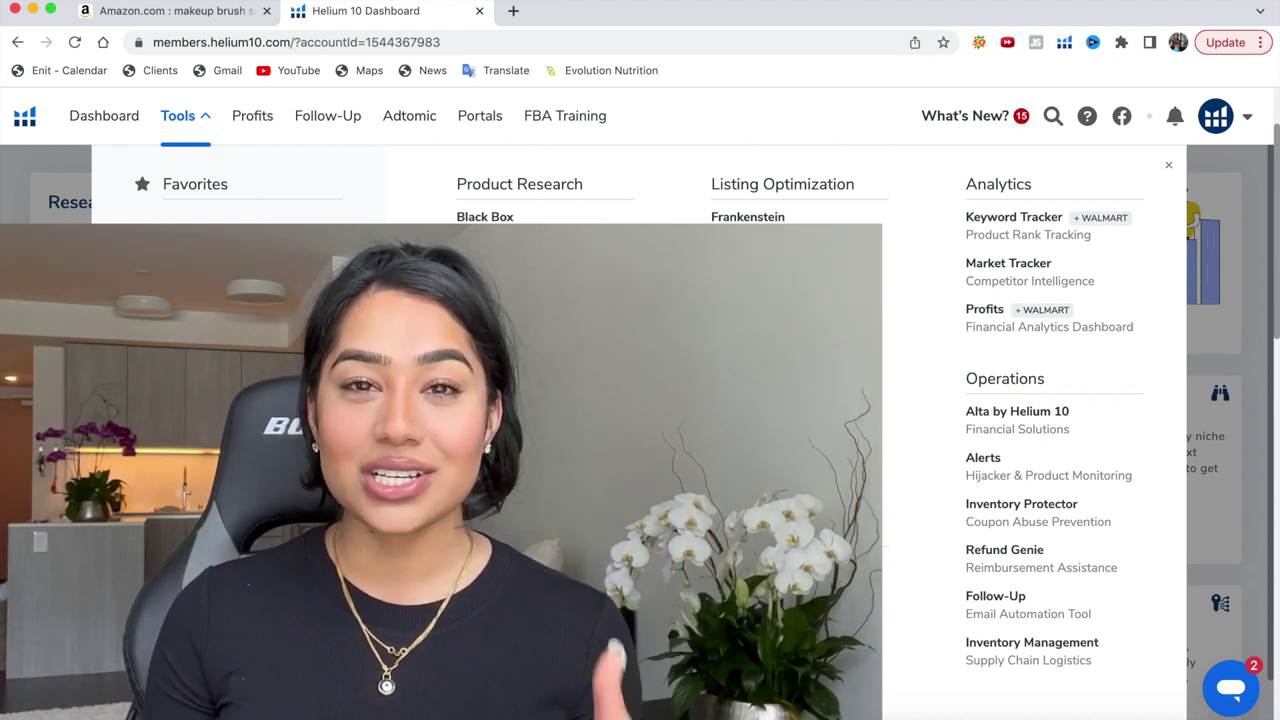
click(553, 217)
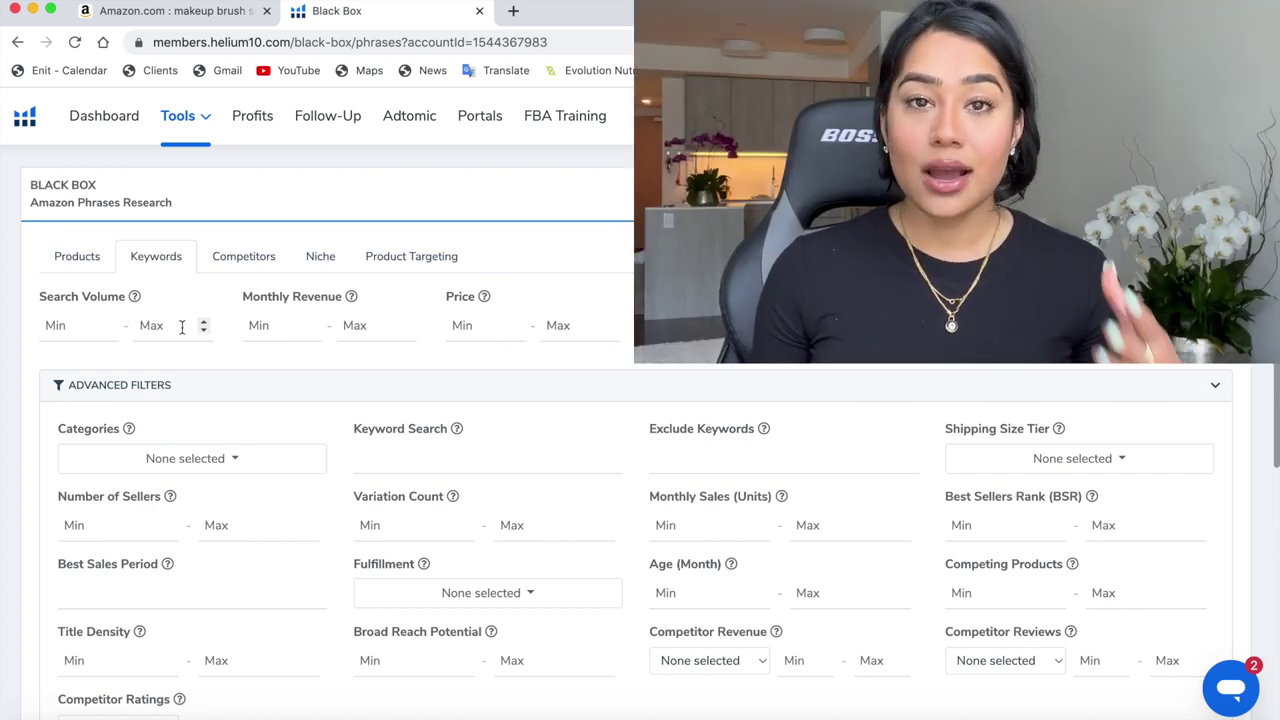
Step: Set the keyword filters to maximum search volume 10000, minimum monthly revenue 5000, price 20 to 60 and maximum review count 300
click(182, 327)
text(10000)
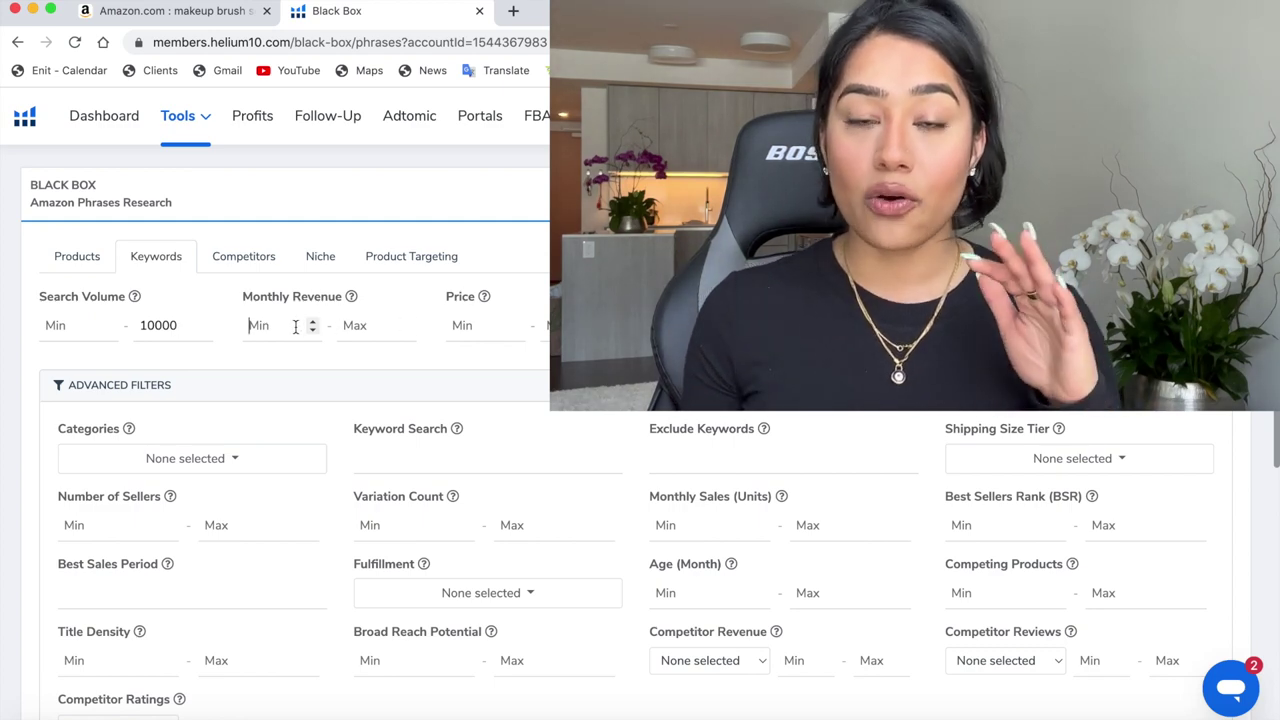
text(5000)
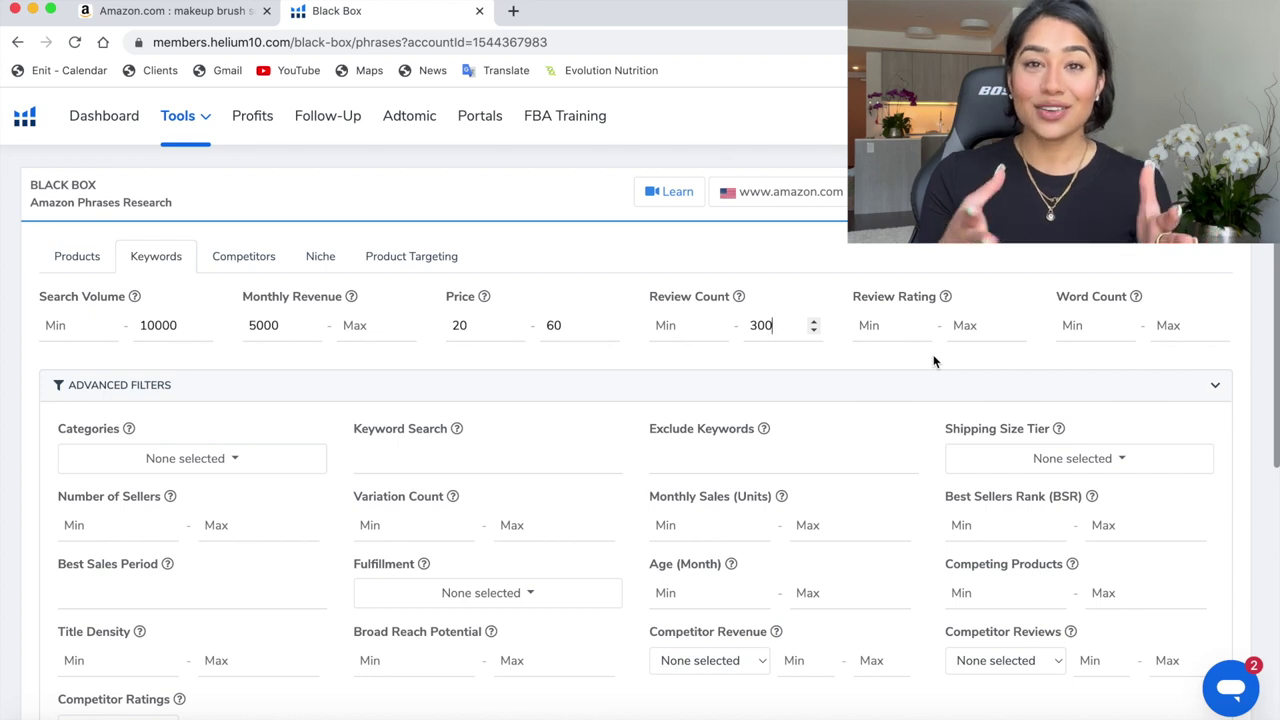
click(976, 338)
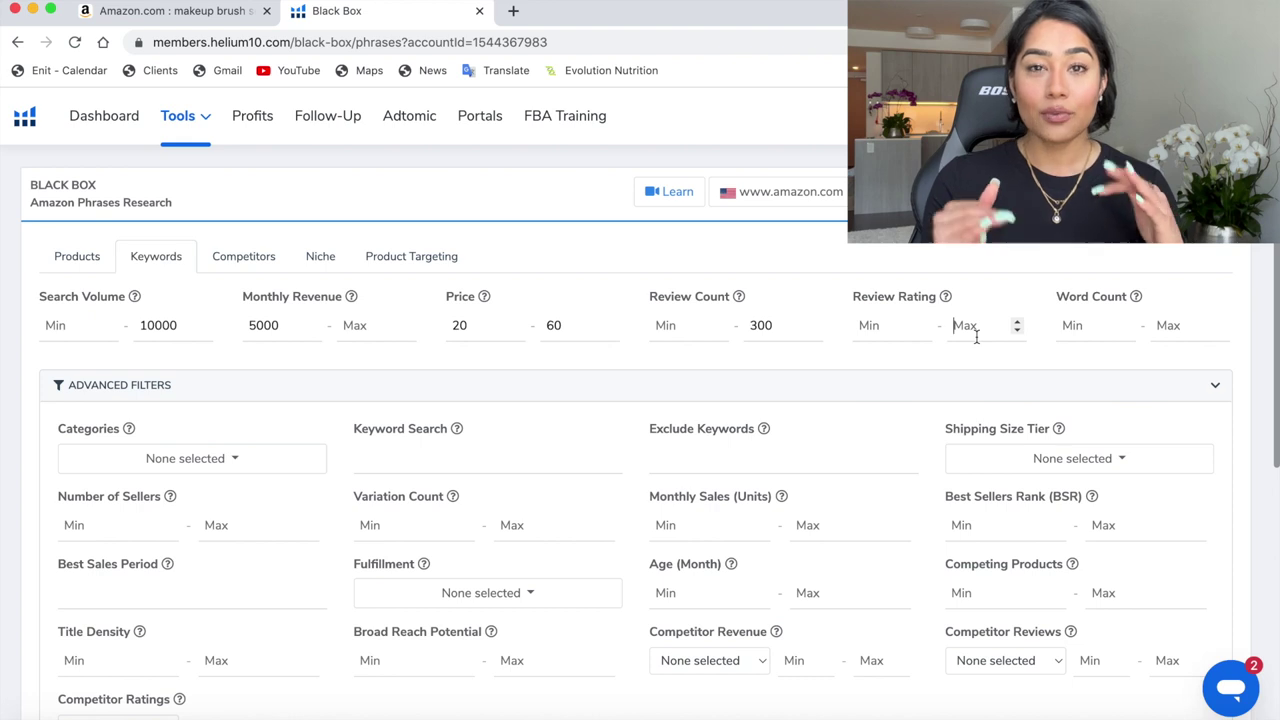
click(976, 337)
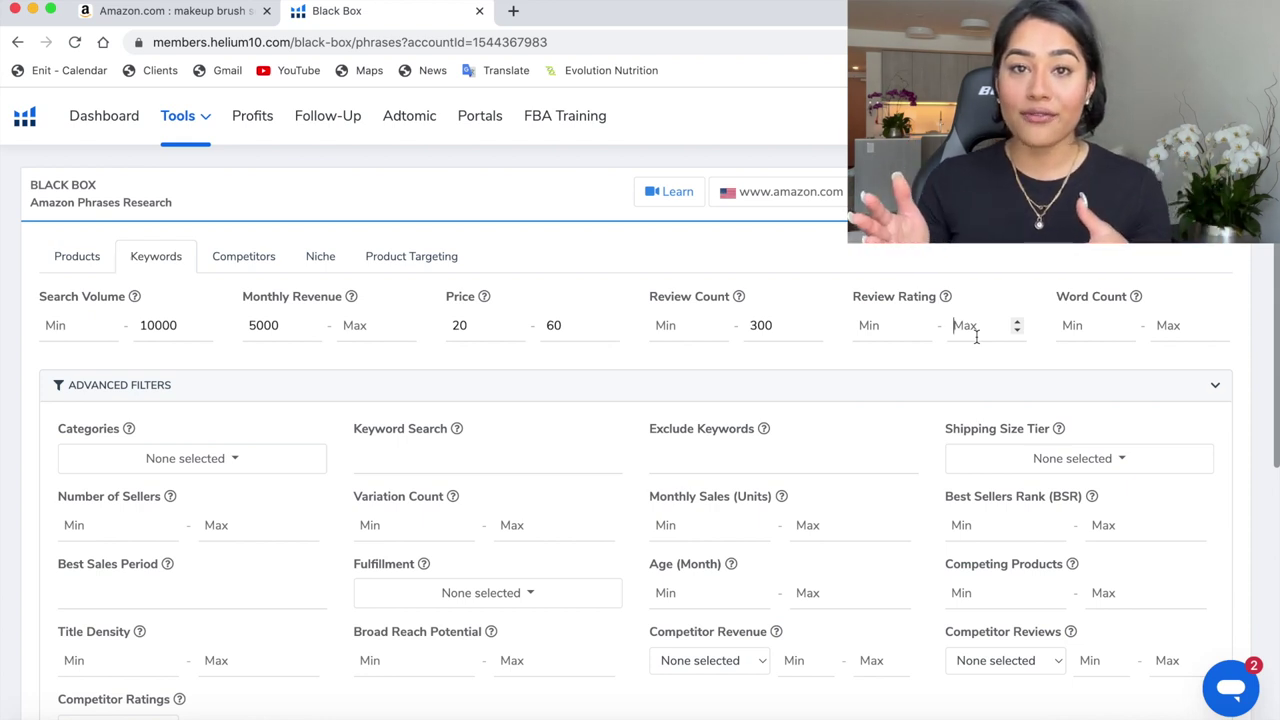
Step: Run the keyword search with the entered filters and collapse the advanced filters section
scroll(903, 471, down, 2)
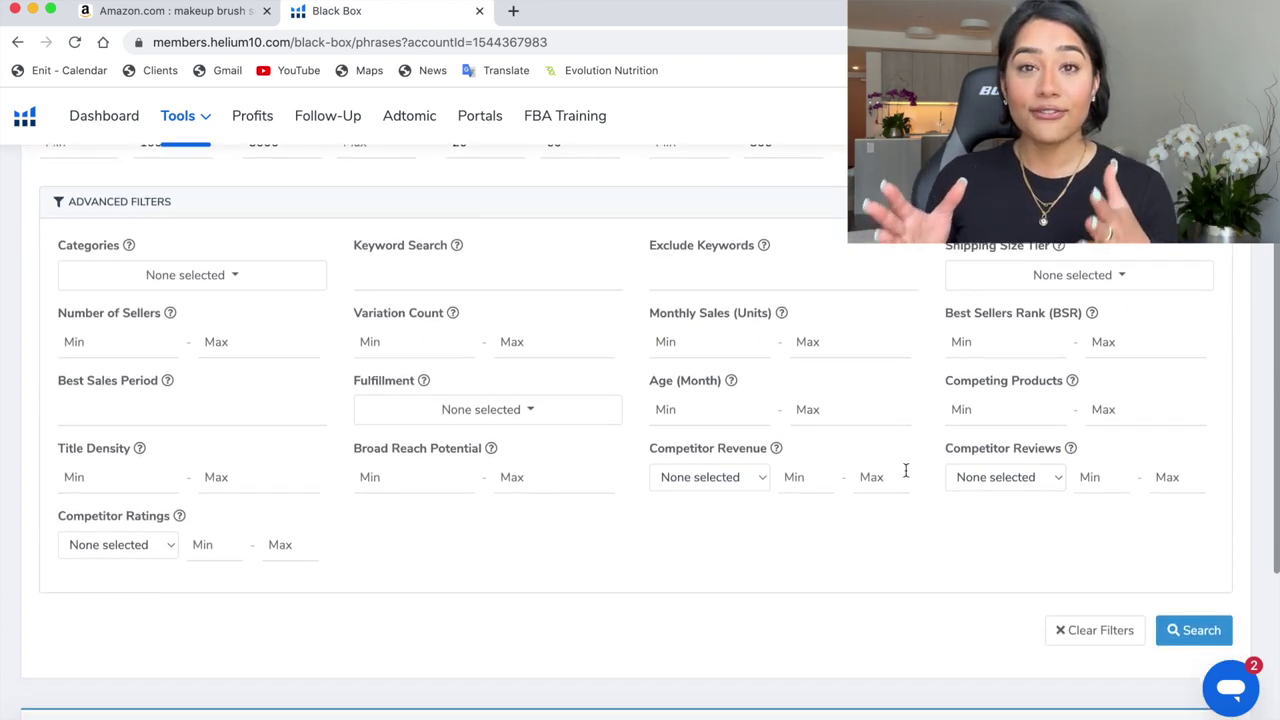
scroll(905, 477, down, 2)
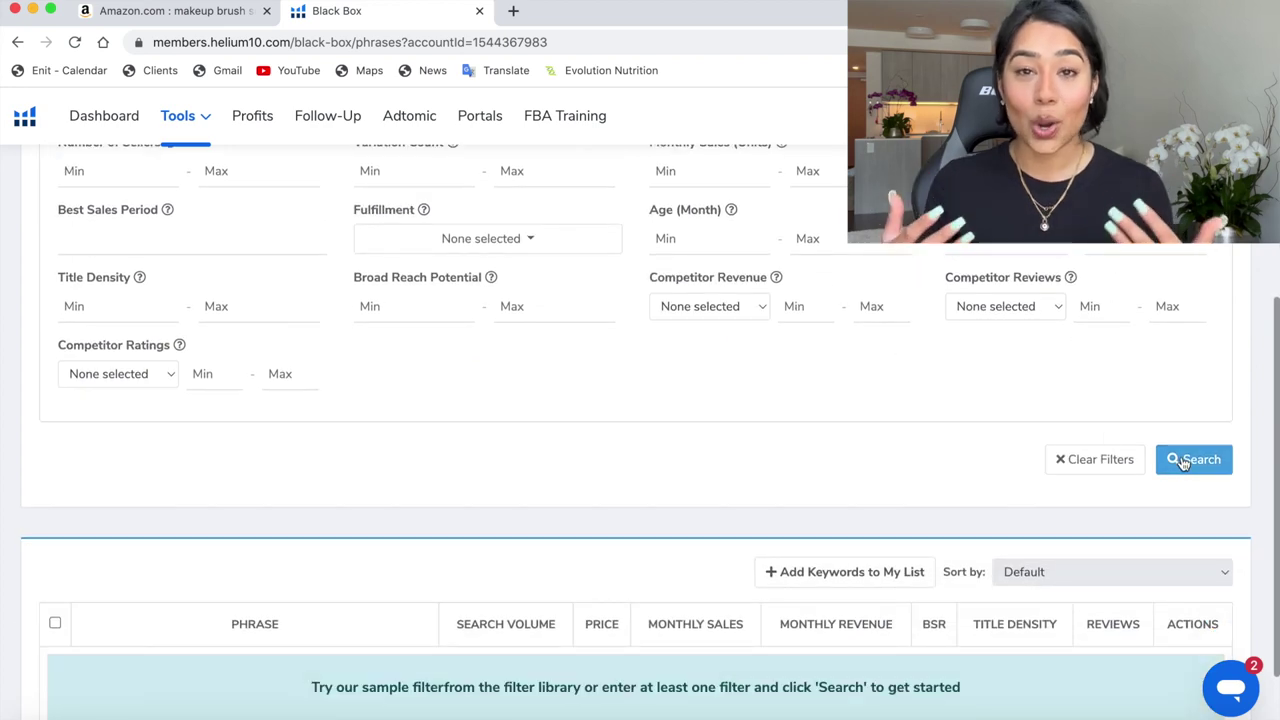
scroll(1009, 439, up, 4)
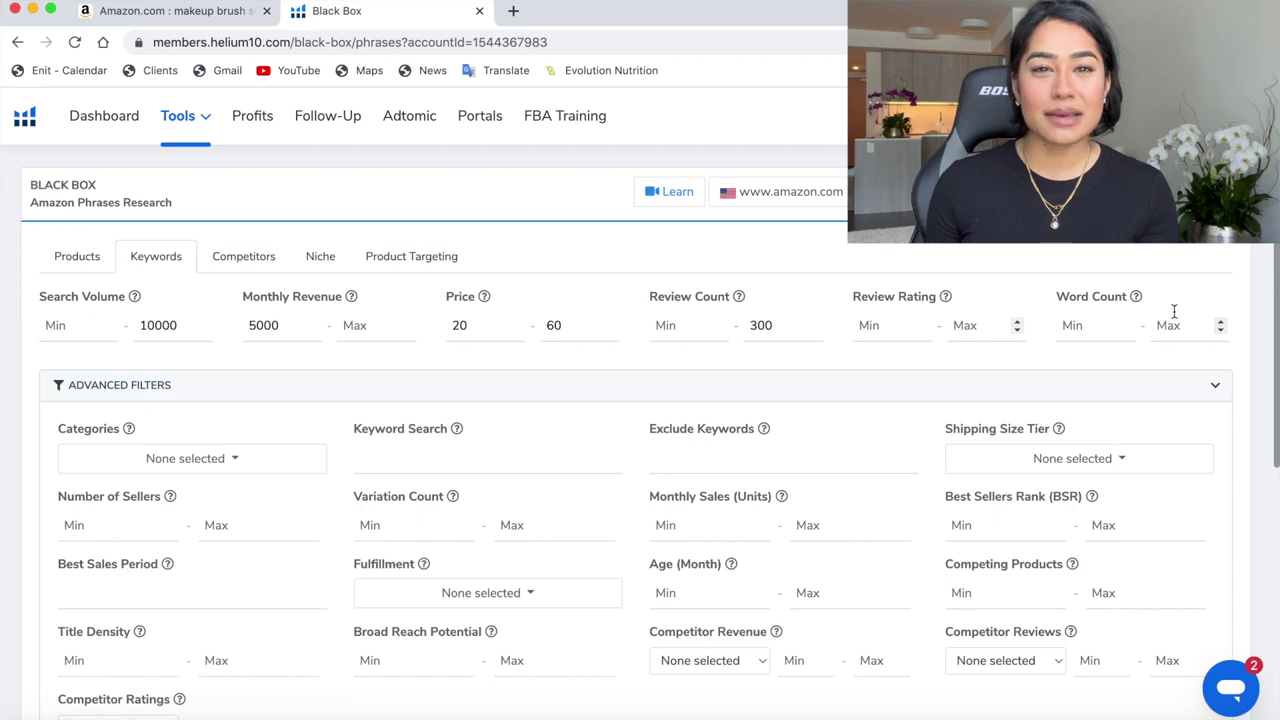
scroll(1123, 289, down, 5)
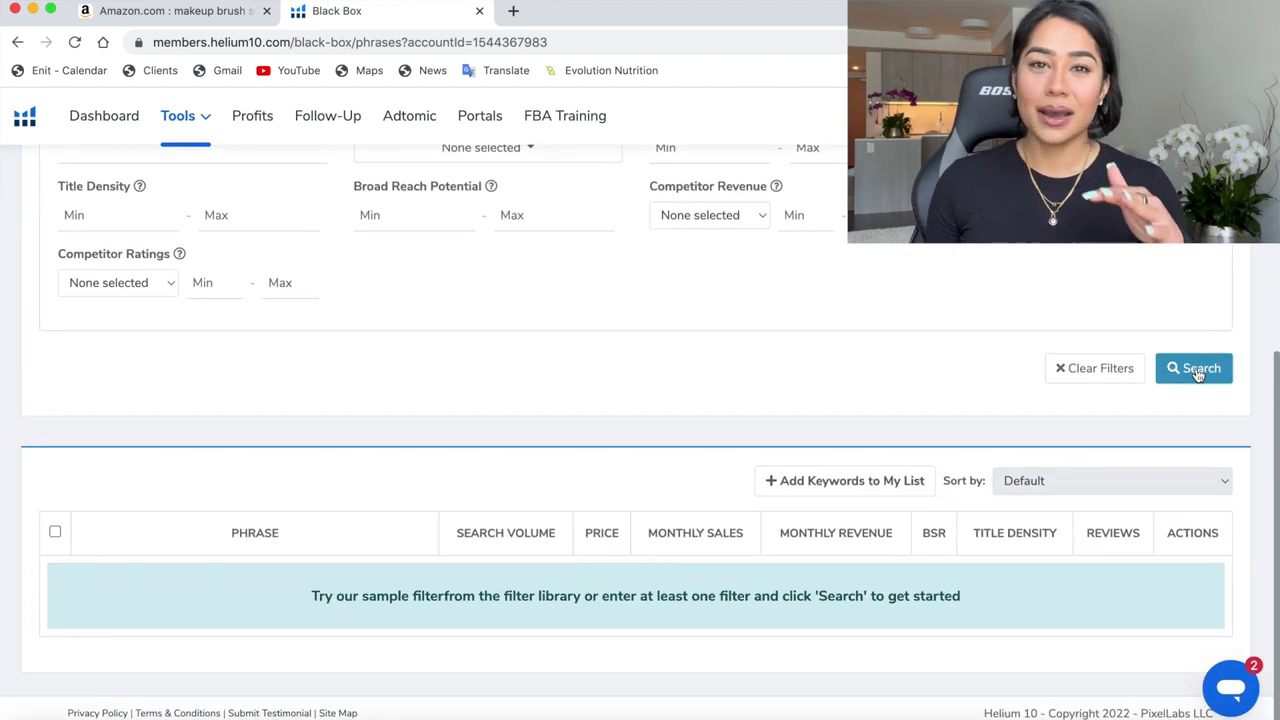
click(1196, 367)
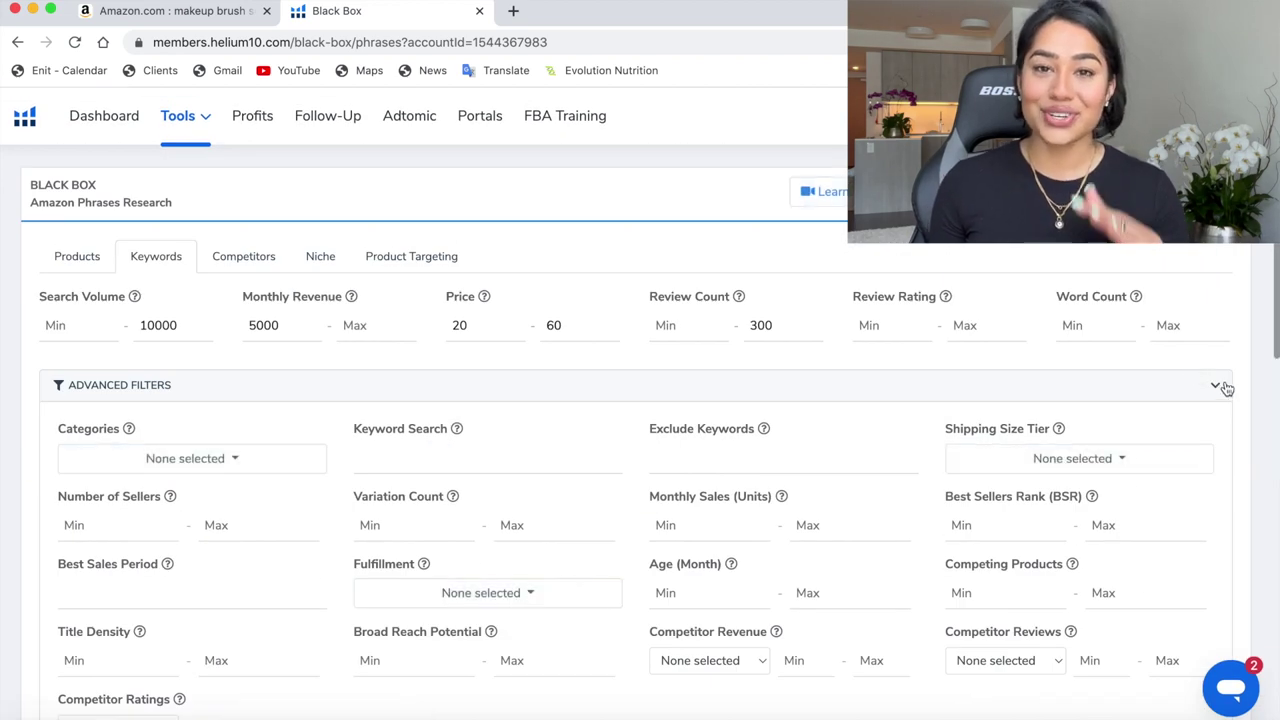
click(1217, 388)
Step: Open the Amazon listings for the phrase "motivational office wall art" in a new tab and return to the Black Box results
scroll(1219, 390, down, 3)
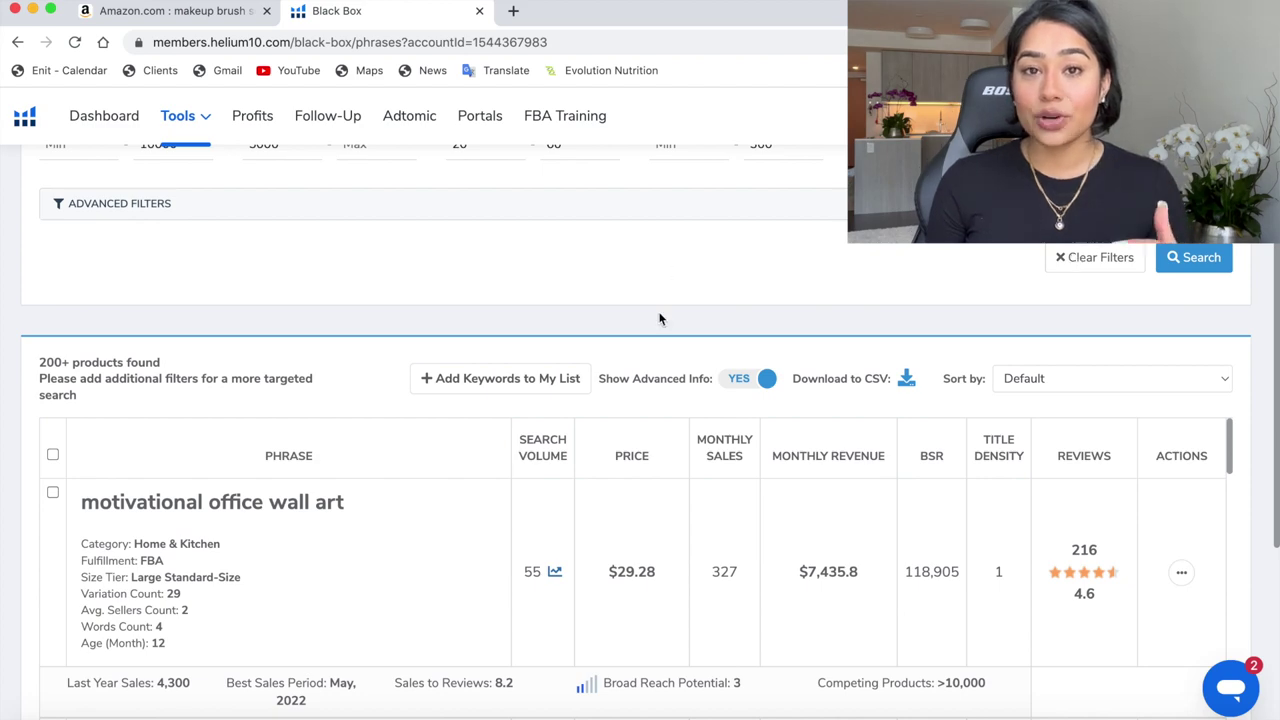
scroll(660, 318, down, 3)
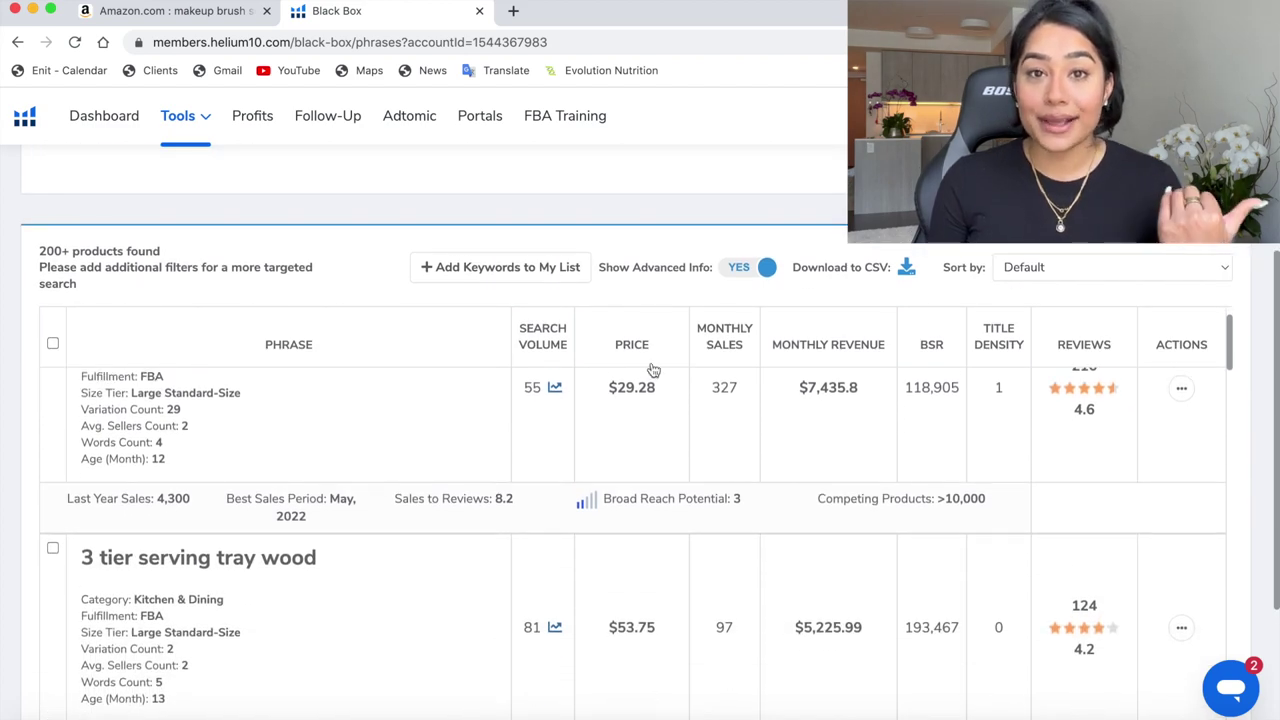
scroll(651, 380, up, 2)
super+click(300, 331)
click(748, 418)
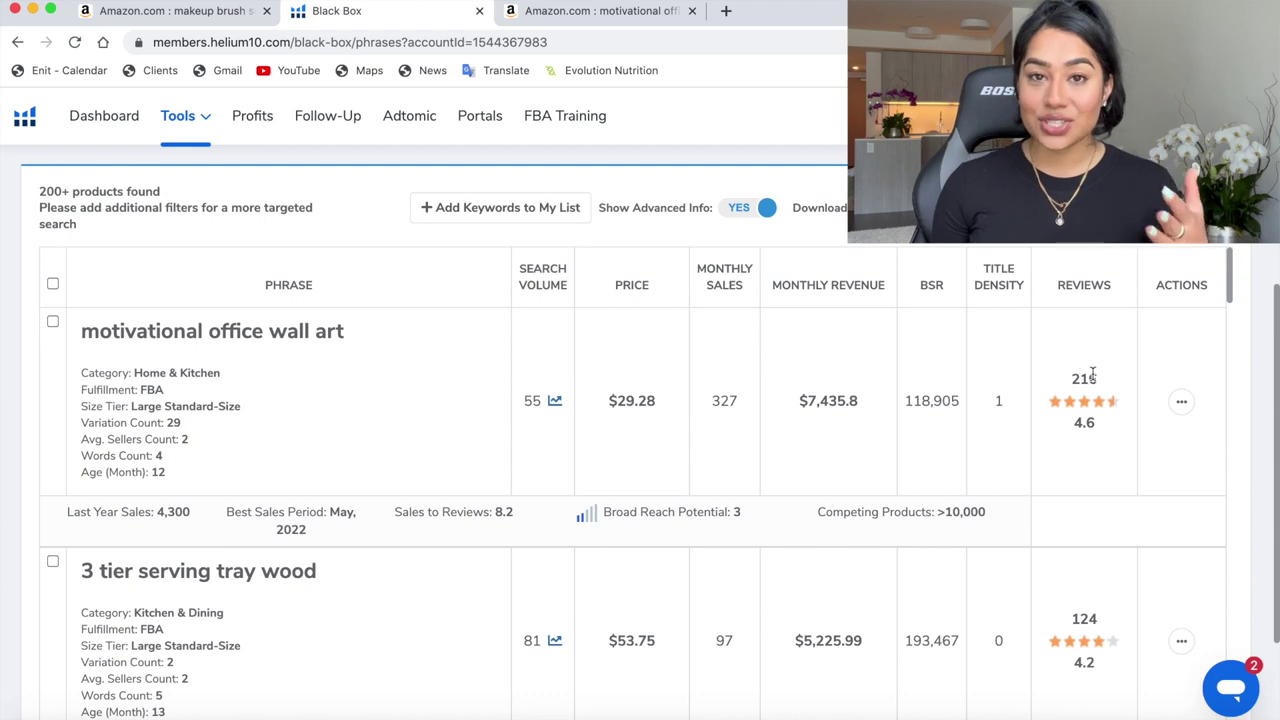
click(1181, 401)
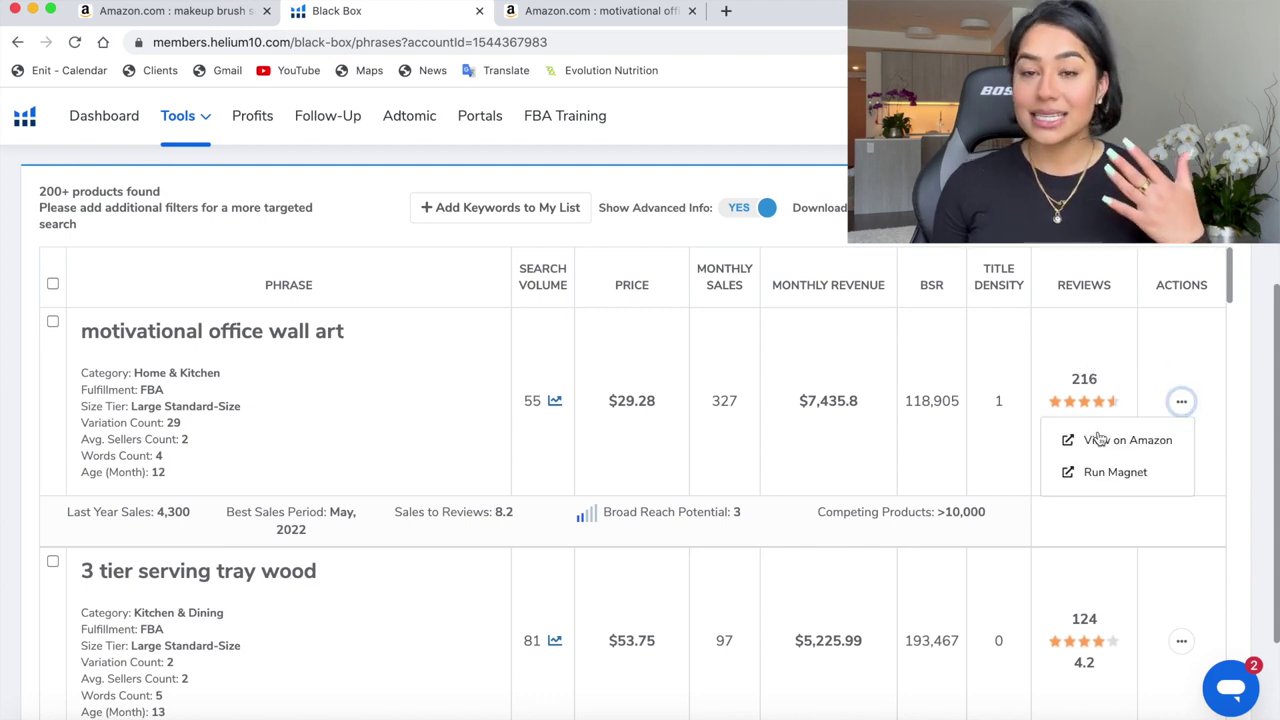
click(1110, 440)
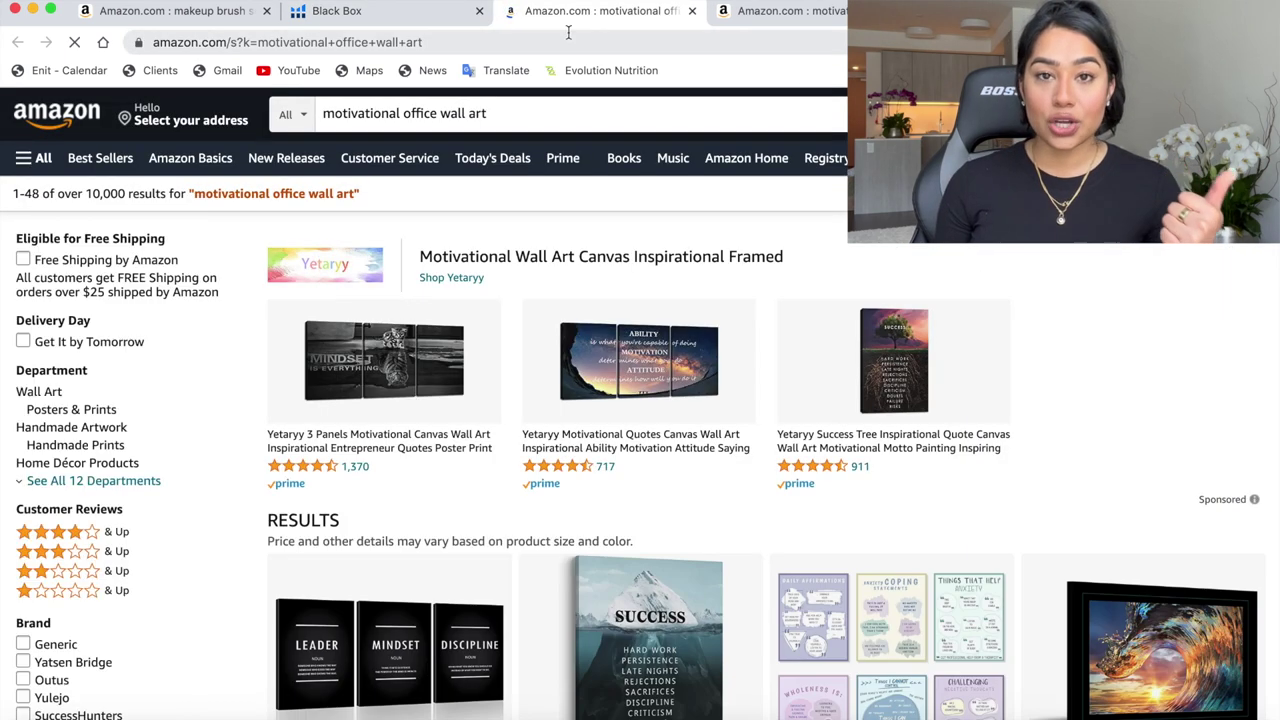
click(386, 14)
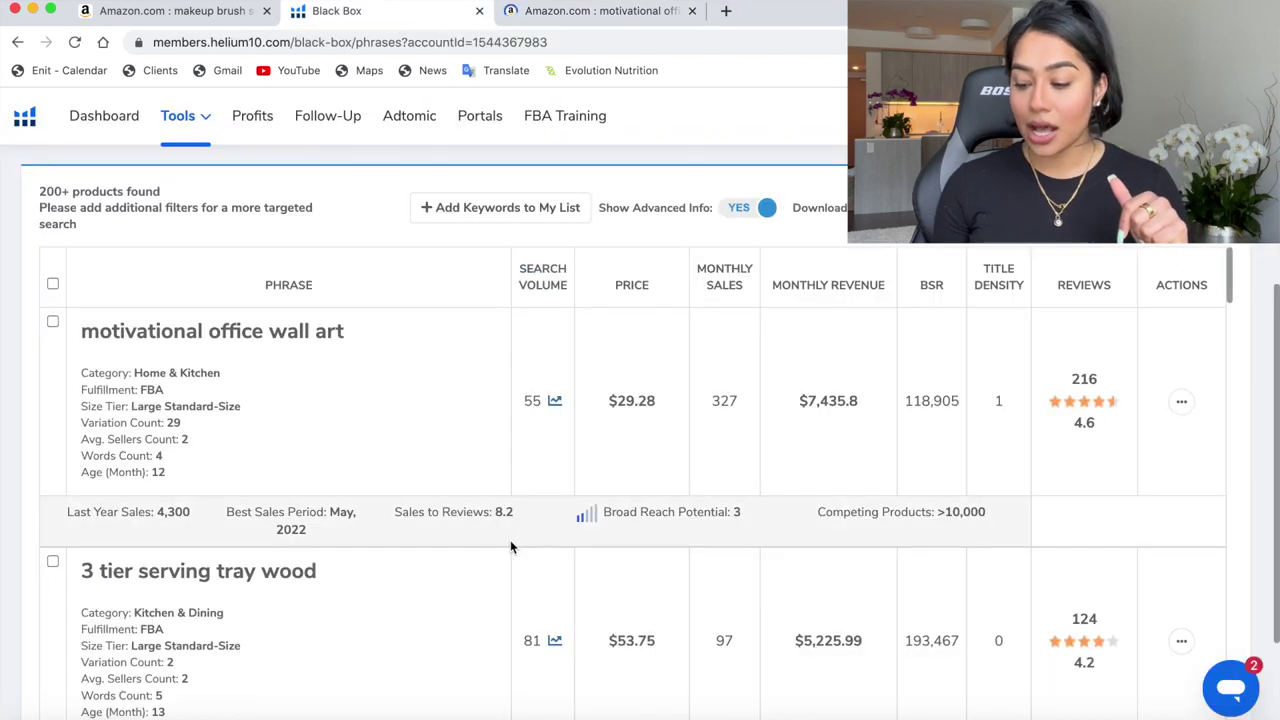
Step: Open the Amazon listings for the phrase "3 tier serving tray wood" and return to the Black Box results
scroll(510, 545, down, 2)
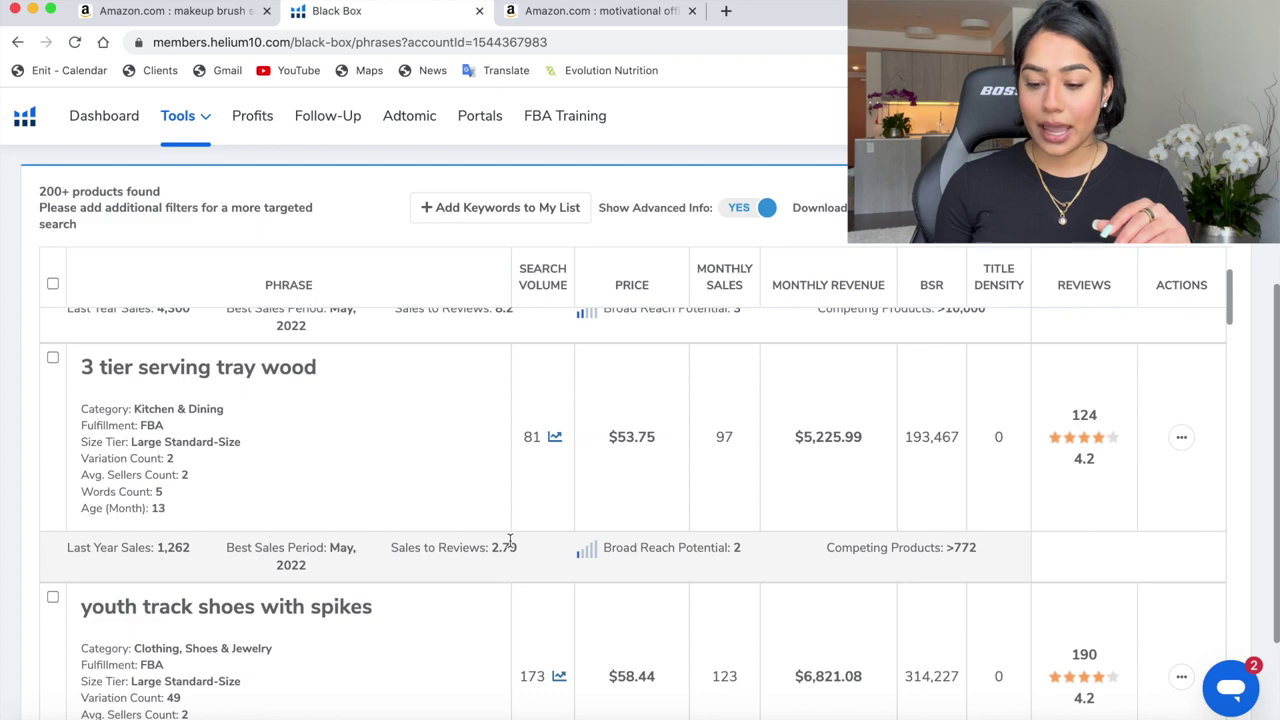
scroll(510, 540, up, 2)
scroll(510, 540, down, 2)
click(1181, 476)
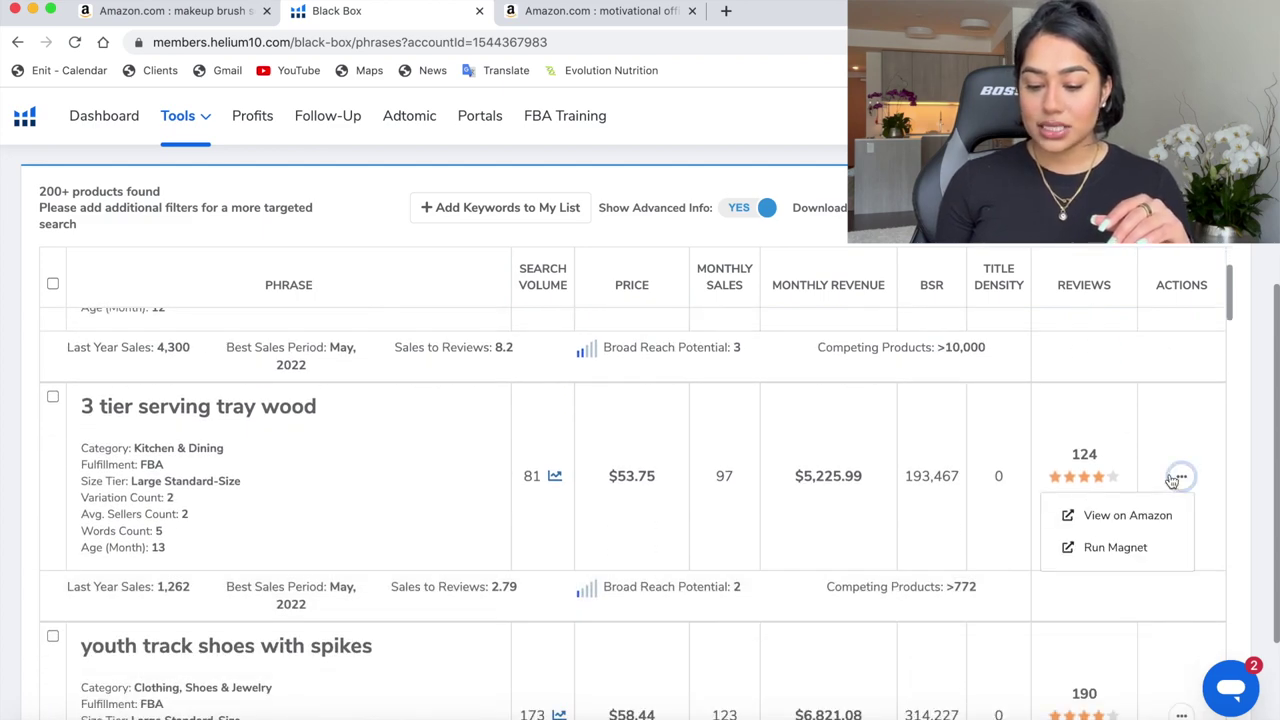
click(1166, 520)
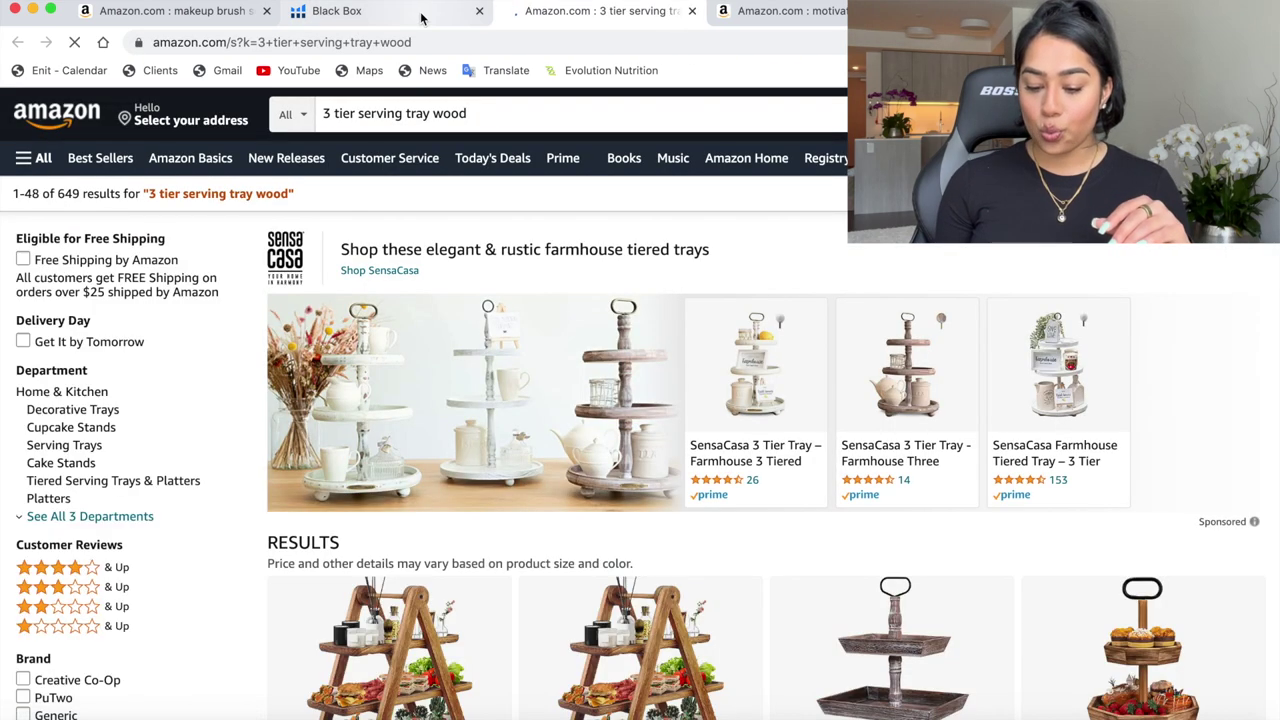
click(422, 18)
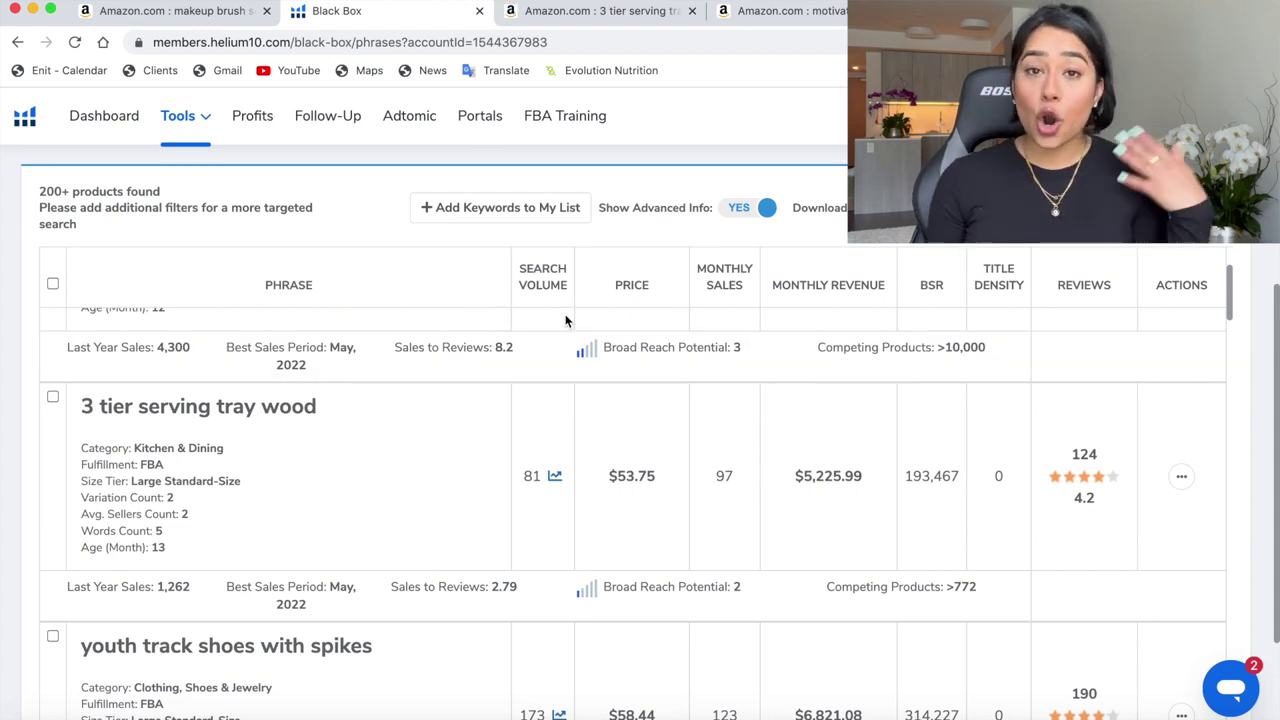
Step: Examine the keyword results from "youth track shoes with spikes" to "apple watch bands designer" for promising product ideas
scroll(622, 451, down, 2)
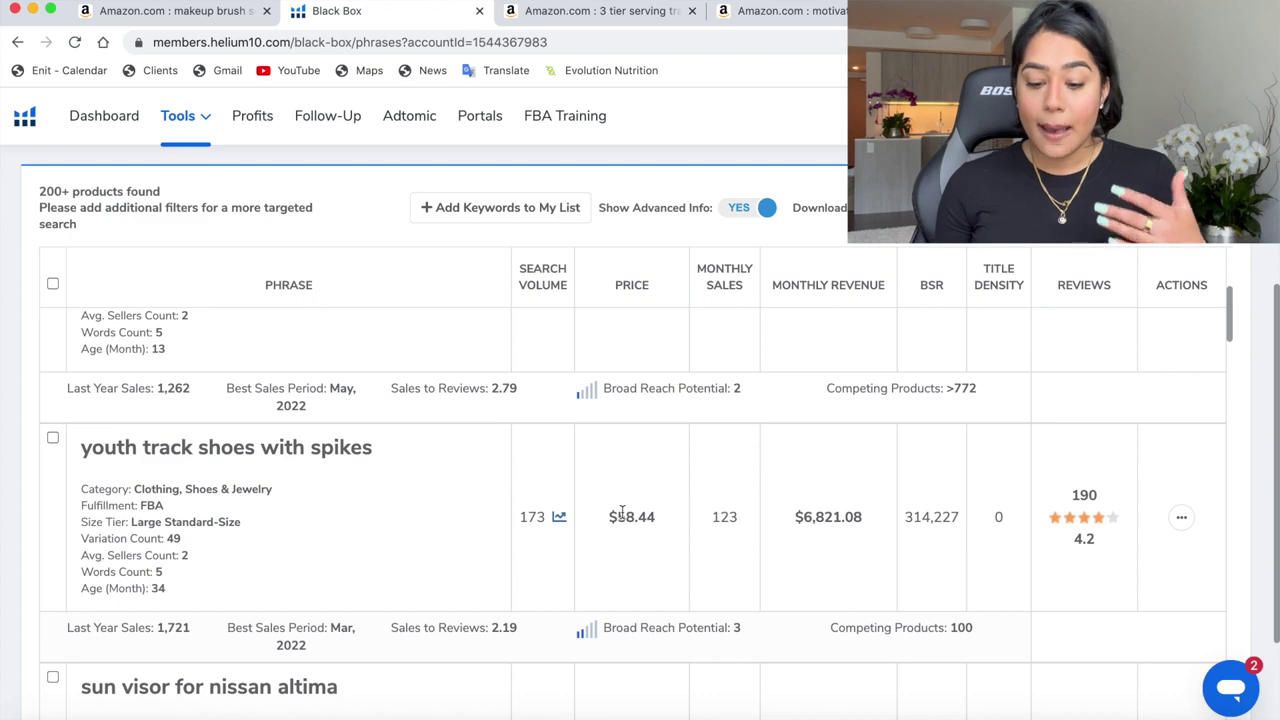
scroll(622, 512, down, 1)
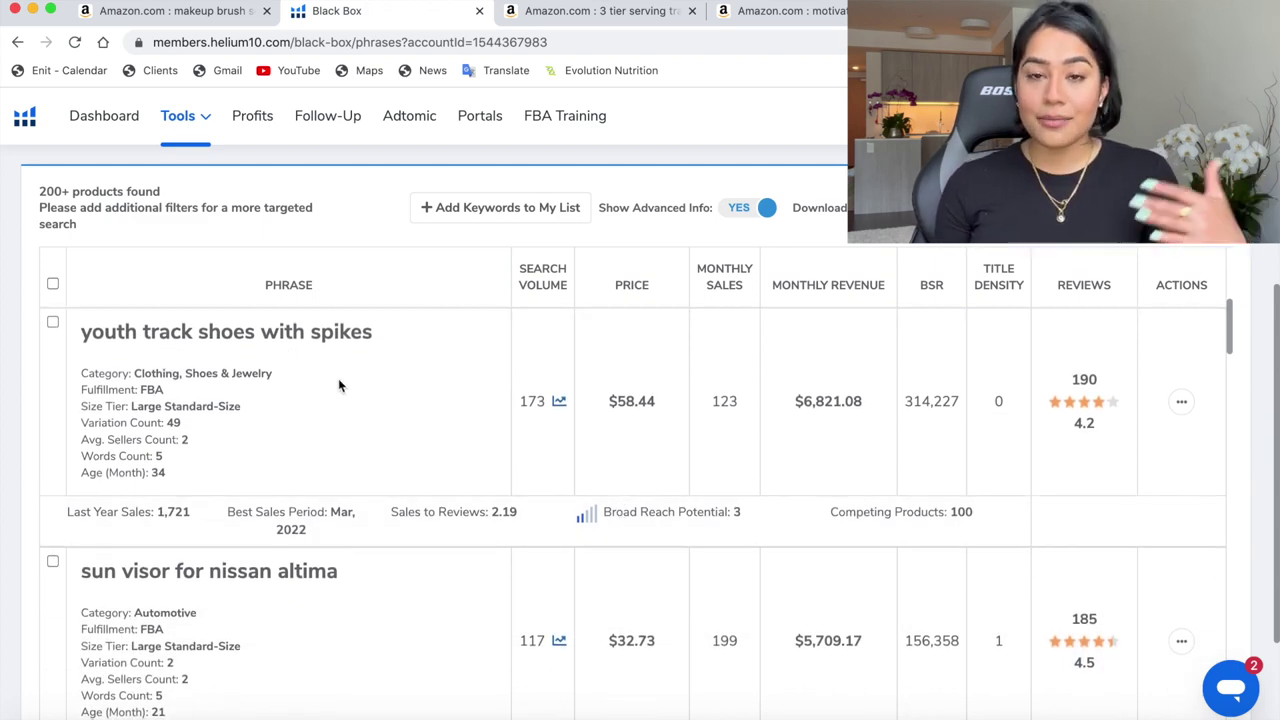
scroll(338, 384, down, 3)
scroll(338, 385, up, 1)
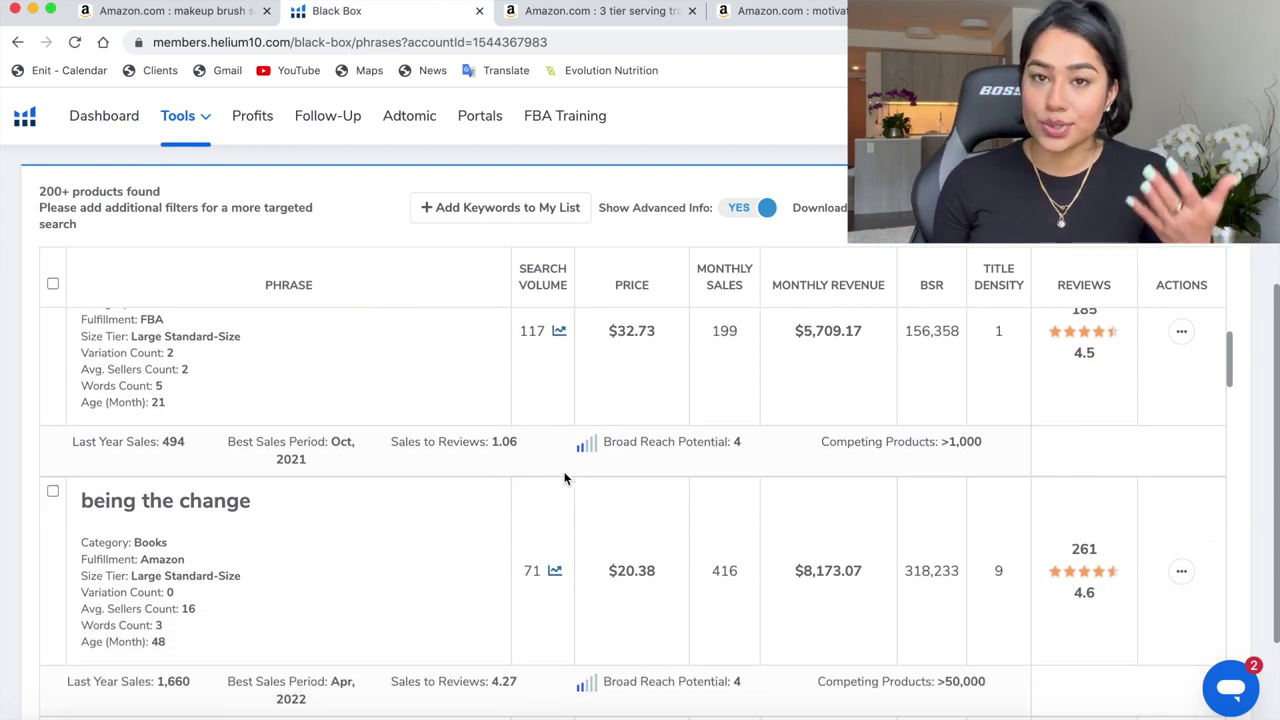
scroll(564, 478, down, 2)
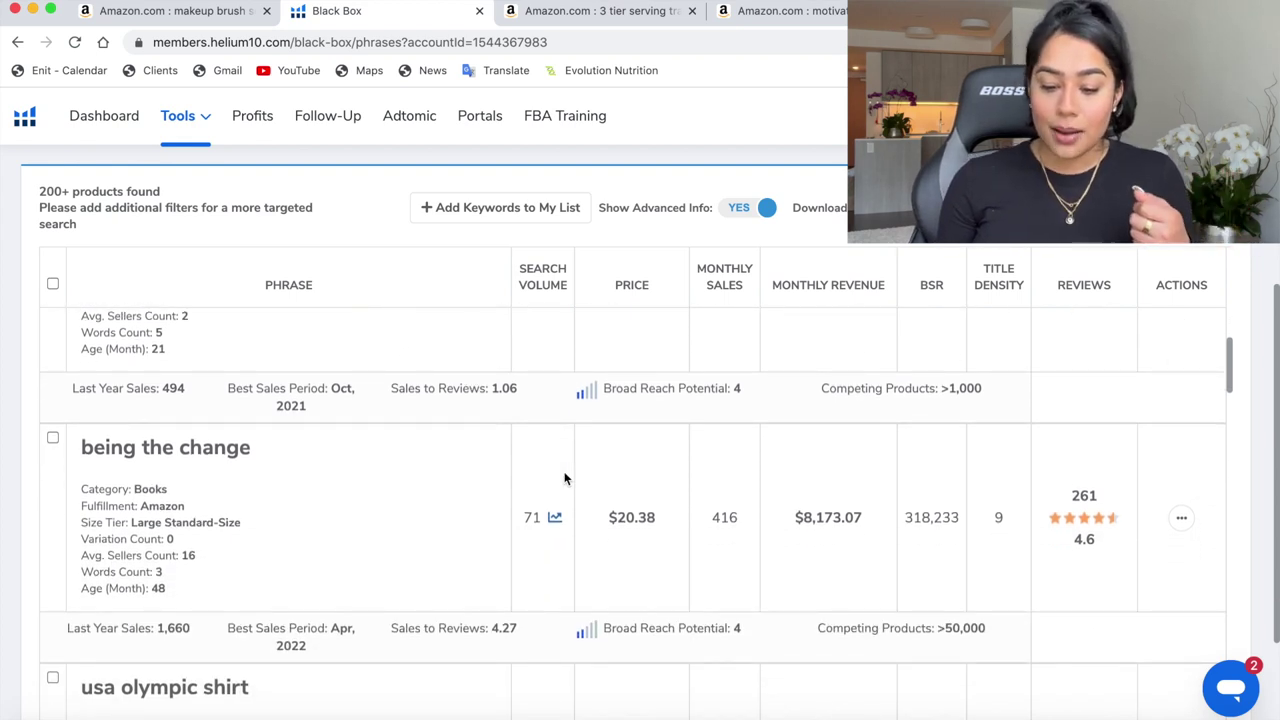
scroll(504, 515, down, 3)
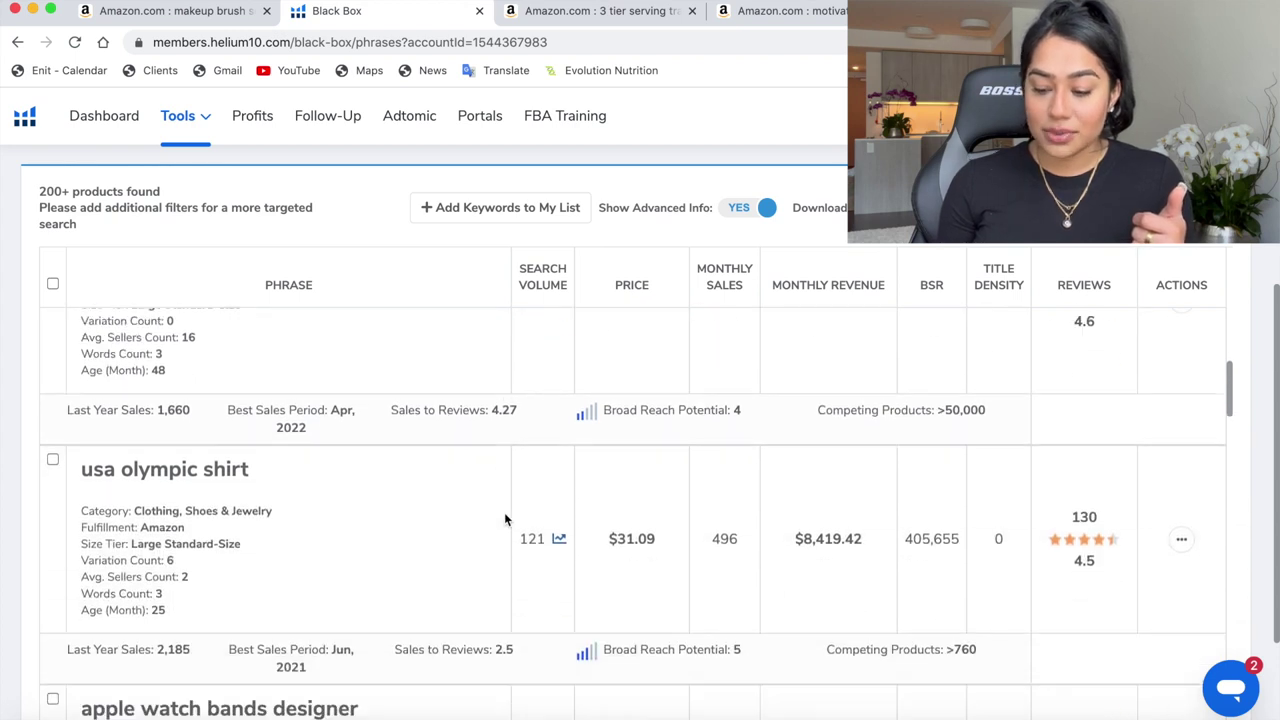
scroll(504, 519, down, 1)
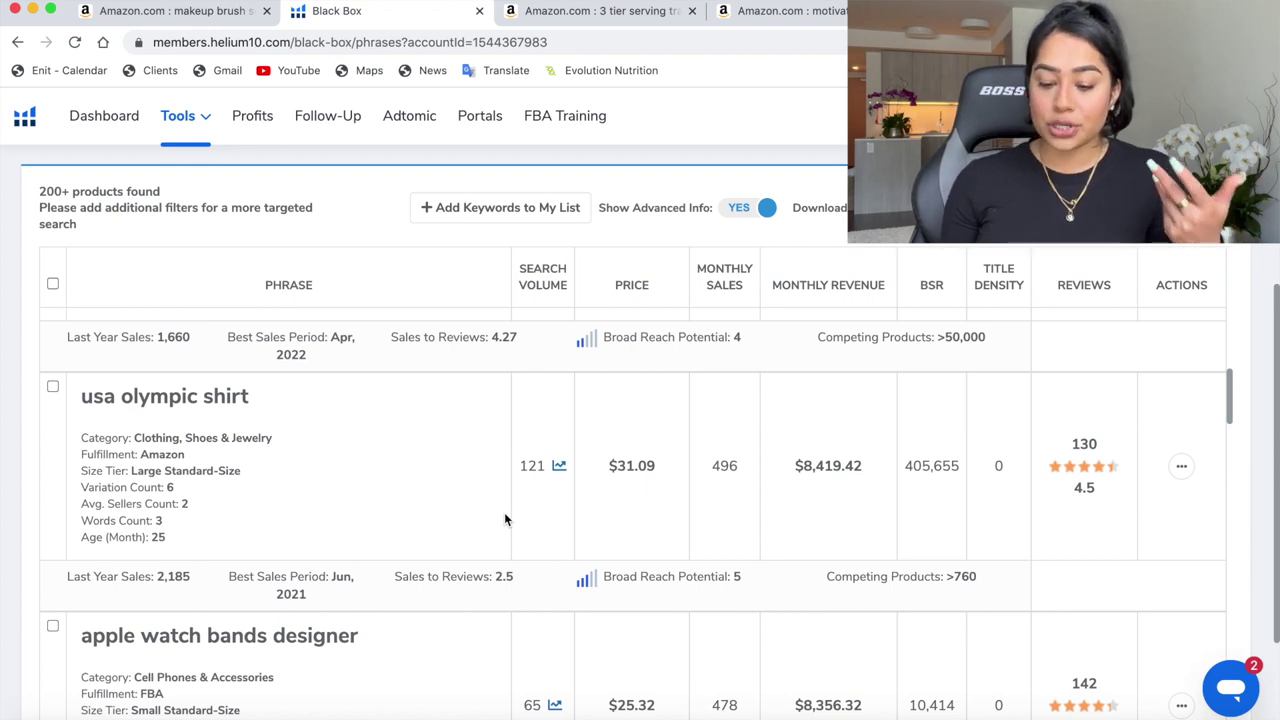
scroll(505, 518, down, 3)
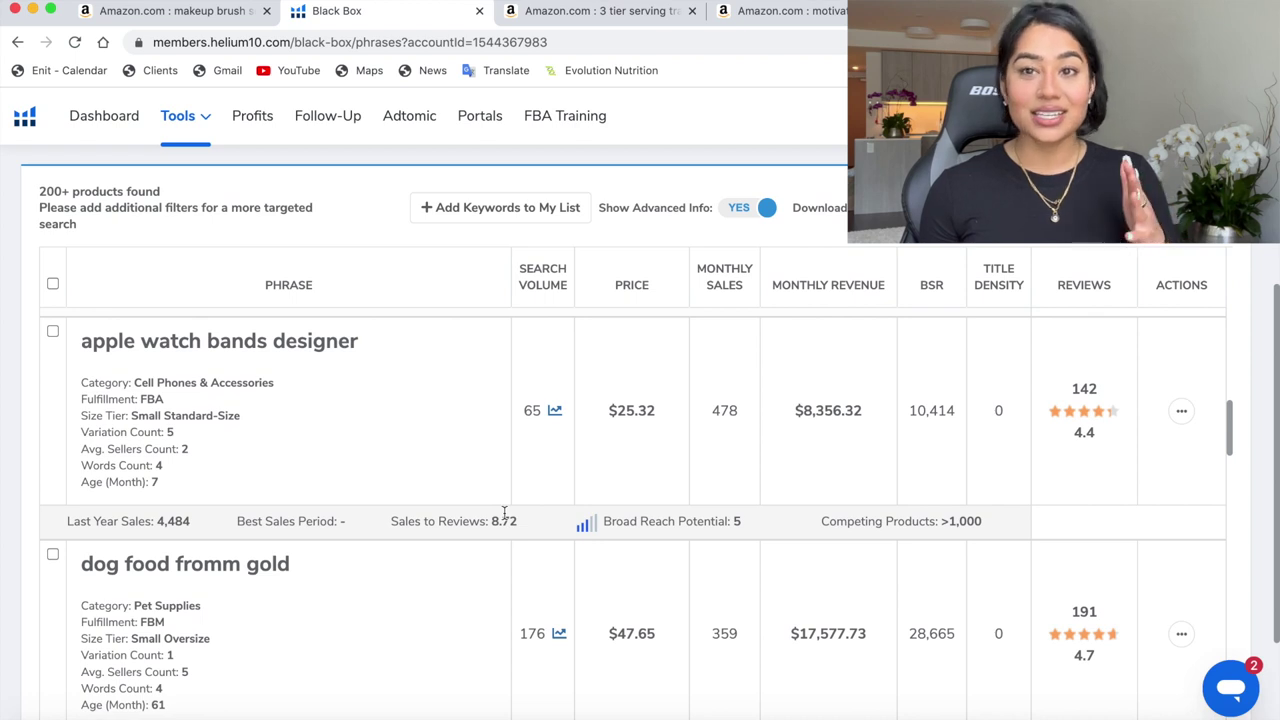
Step: Open the Amazon listings for the phrase "apple watch bands designer" and return to the Black Box results
click(1181, 411)
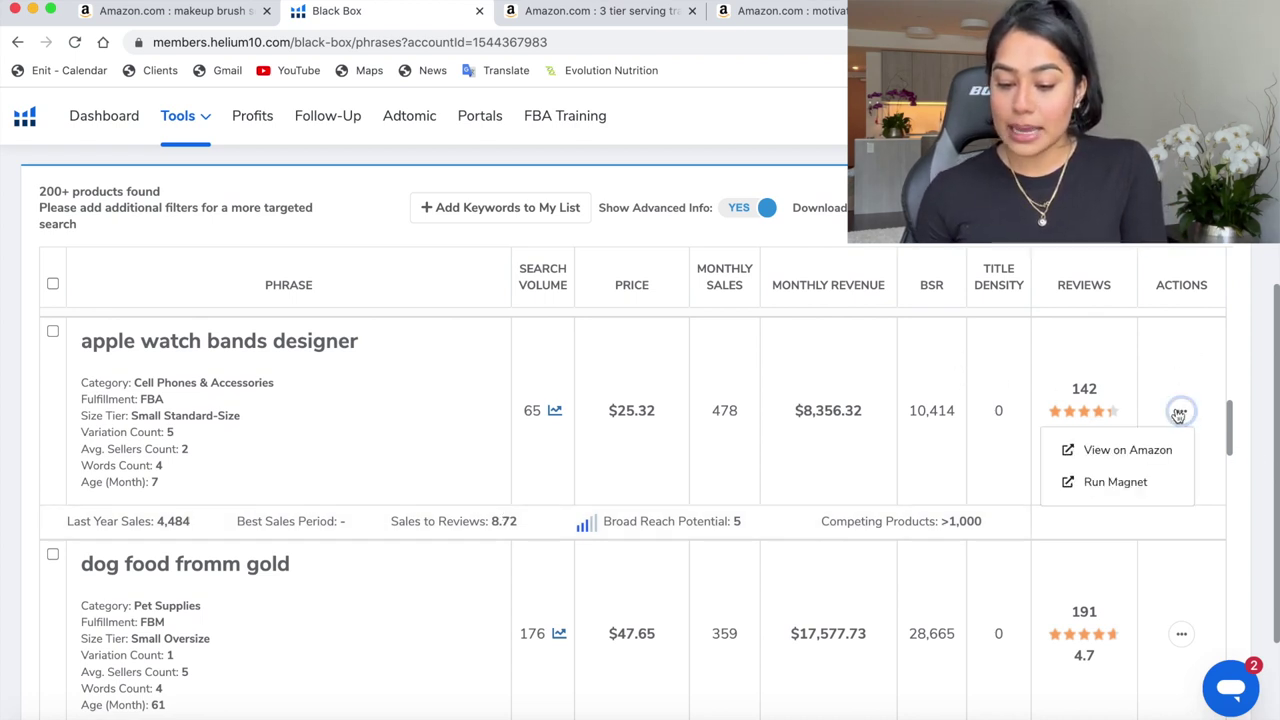
click(1110, 450)
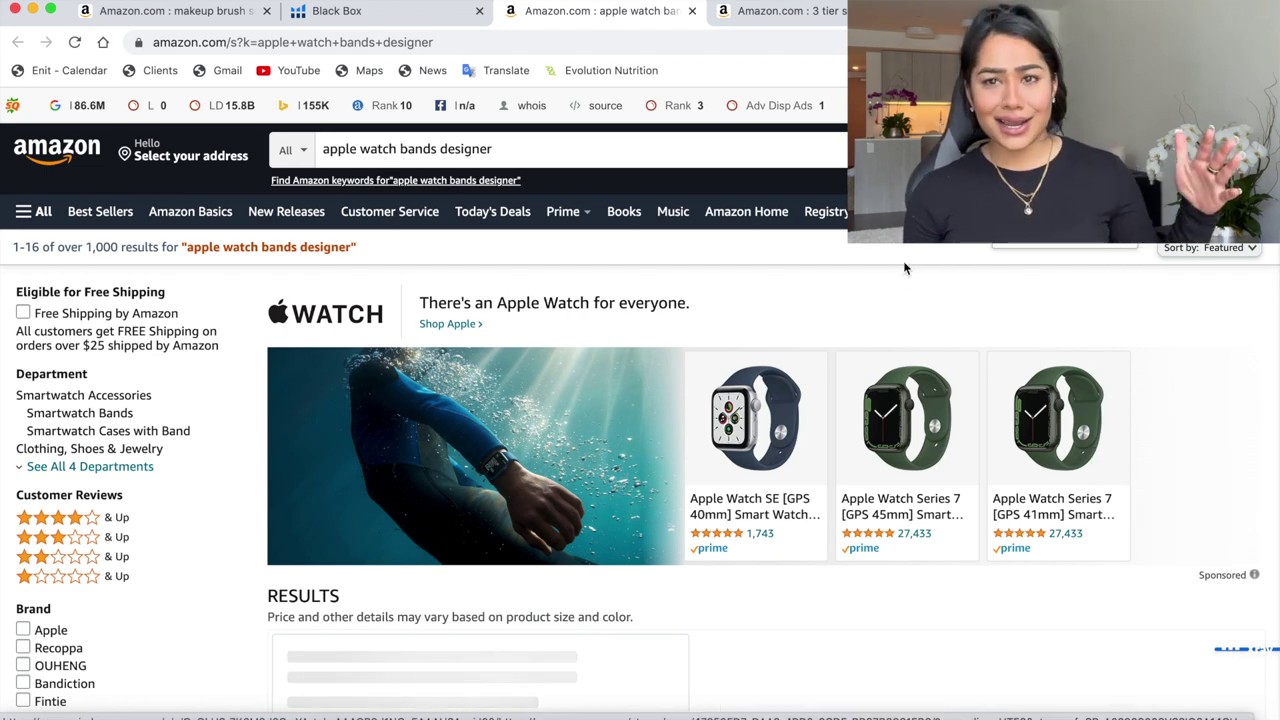
click(333, 11)
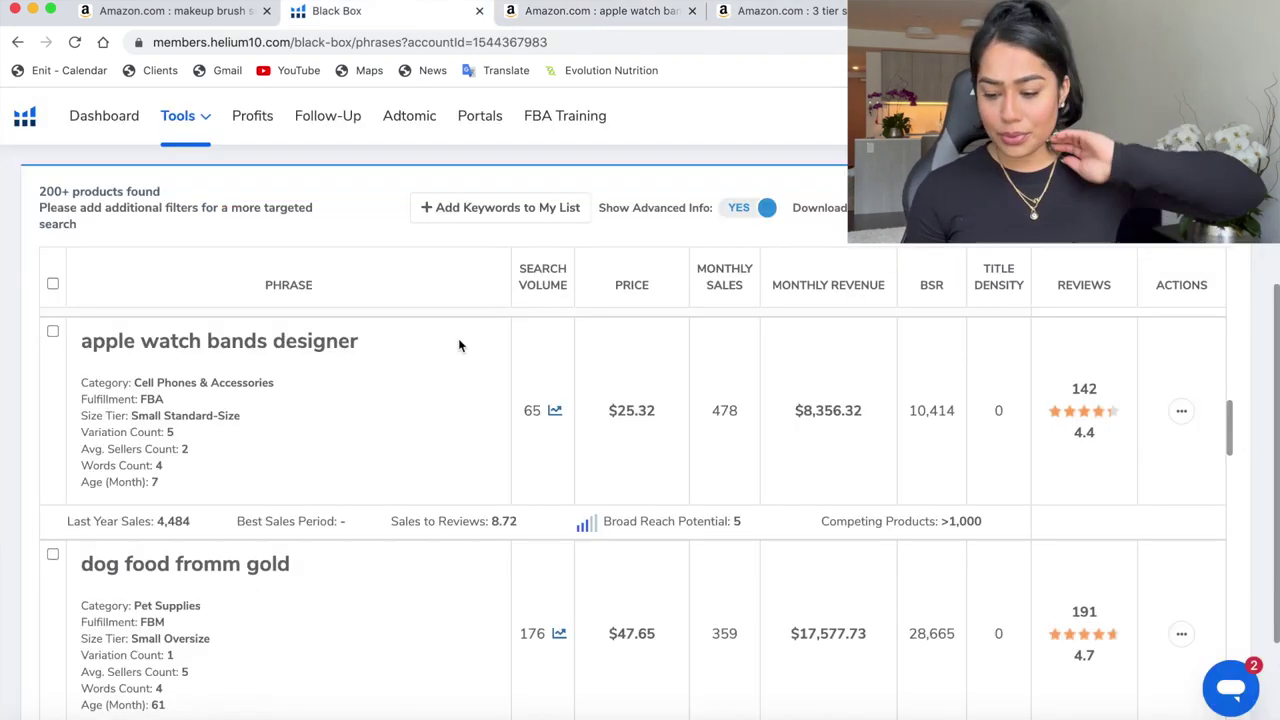
Step: Find the phrase "swaddle bow set" further down the Black Box results and open its Amazon listings
scroll(470, 400, down, 3)
scroll(503, 572, down, 5)
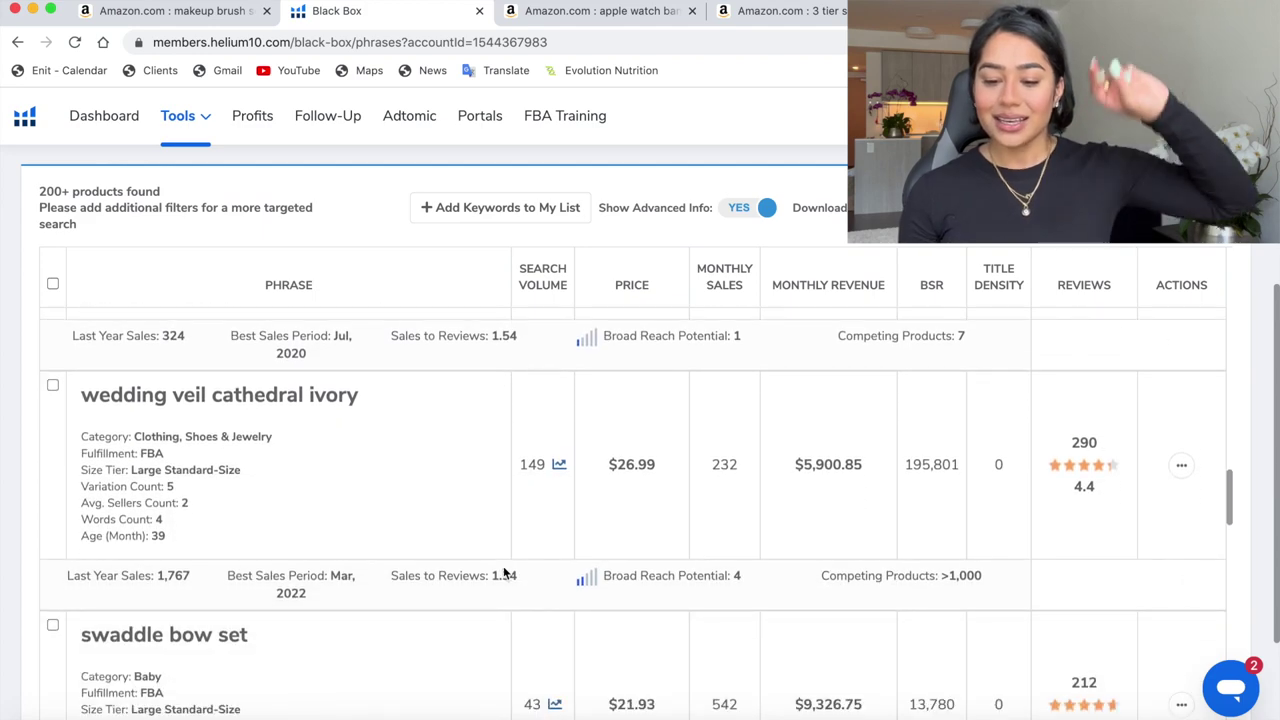
scroll(503, 572, down, 2)
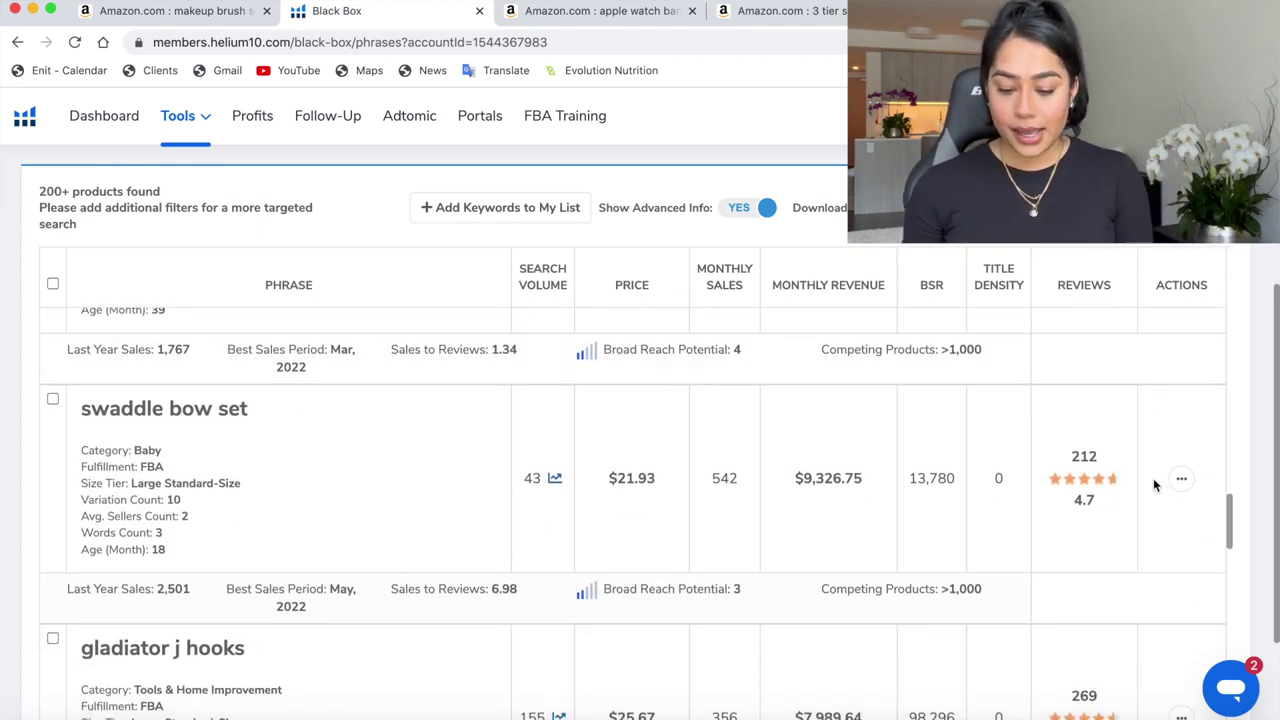
click(1183, 485)
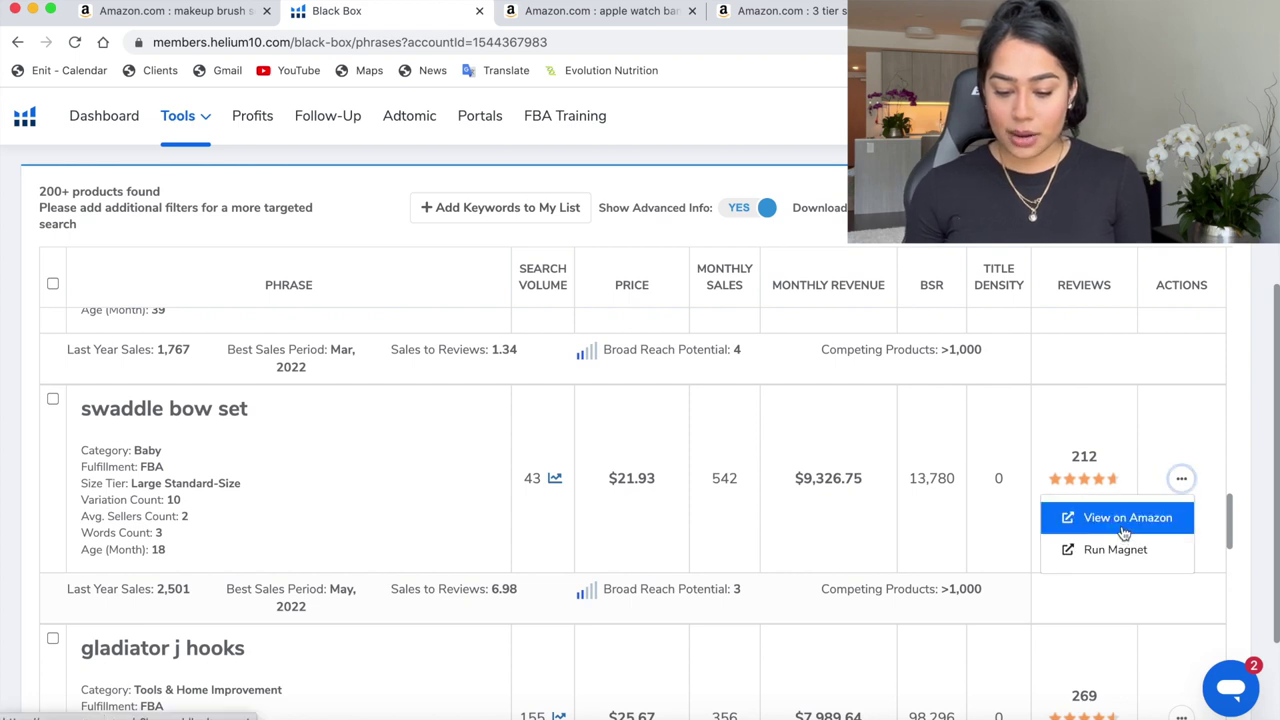
click(1123, 533)
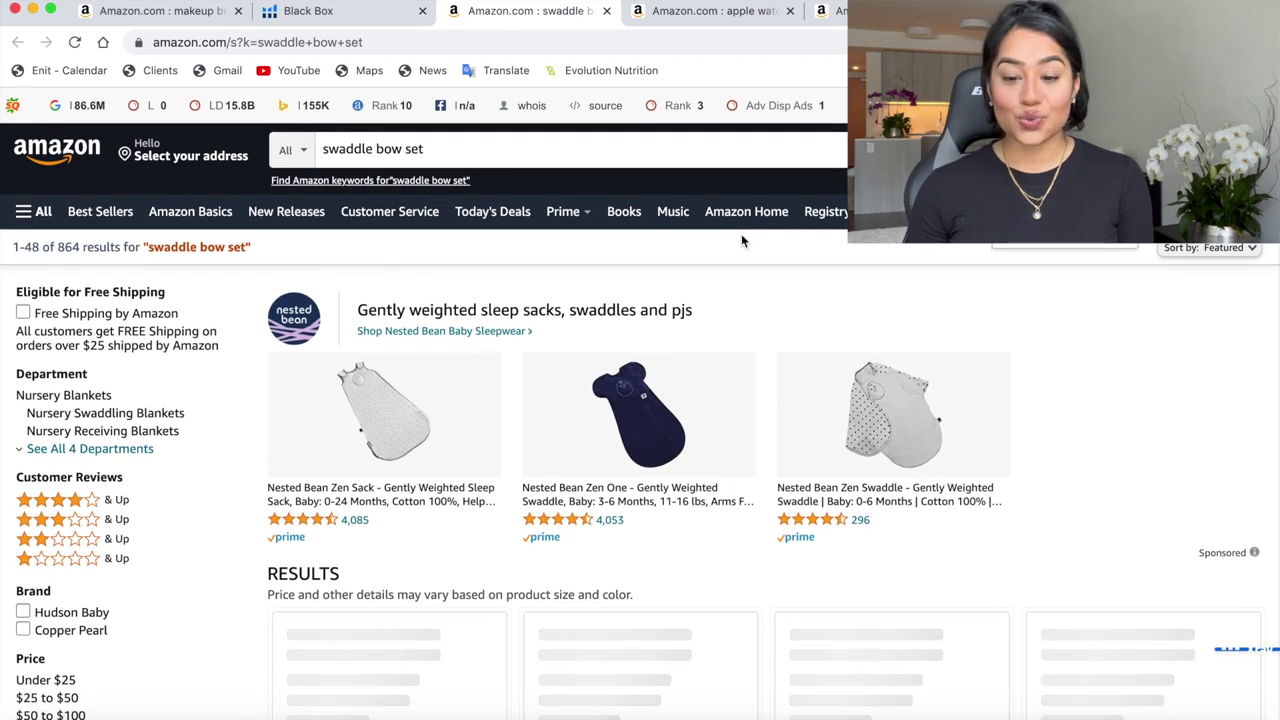
Step: Examine the first row of "swaddle bow set" results for product designs, prices and review counts
scroll(766, 414, down, 5)
scroll(772, 415, down, 2)
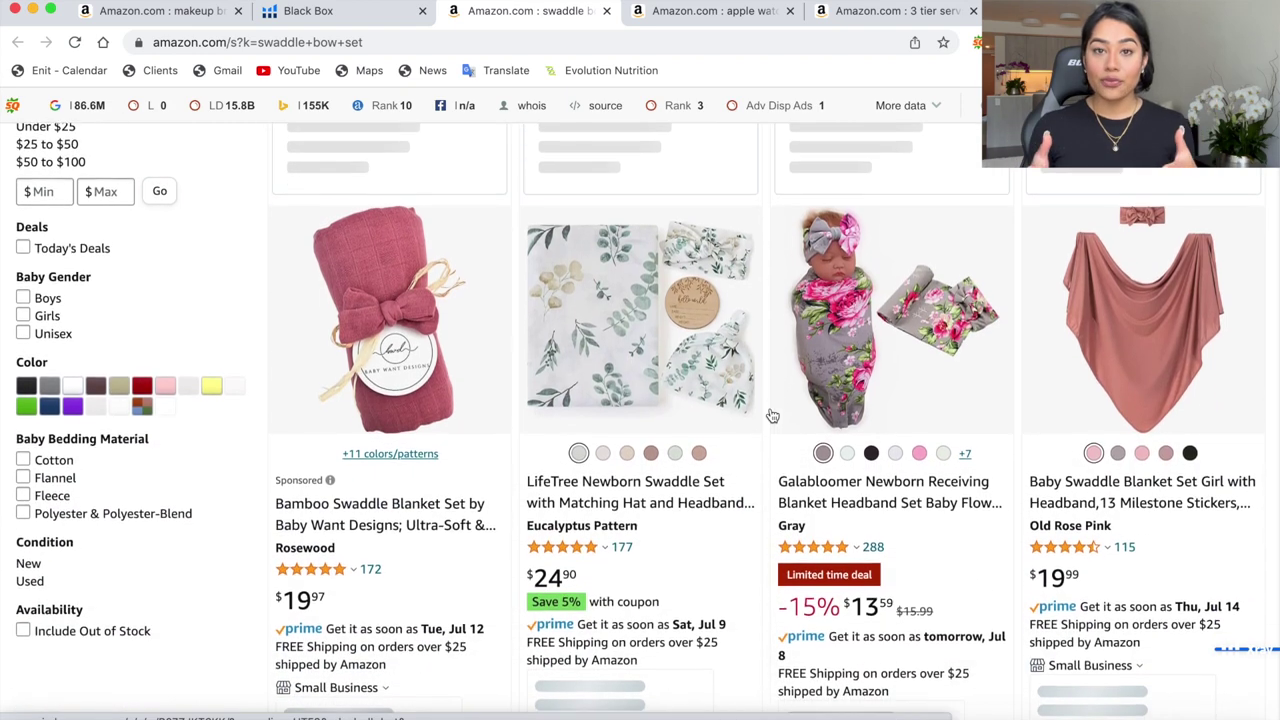
scroll(770, 407, down, 1)
scroll(770, 407, down, 1)
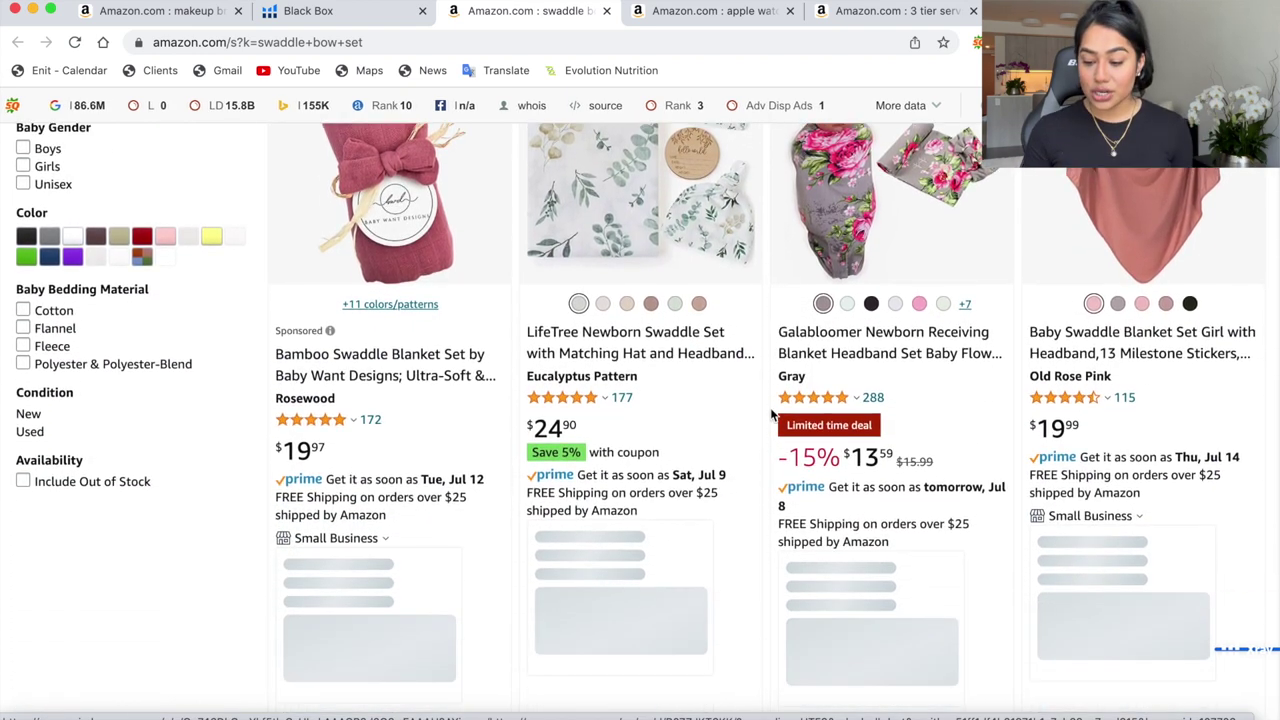
scroll(768, 418, up, 1)
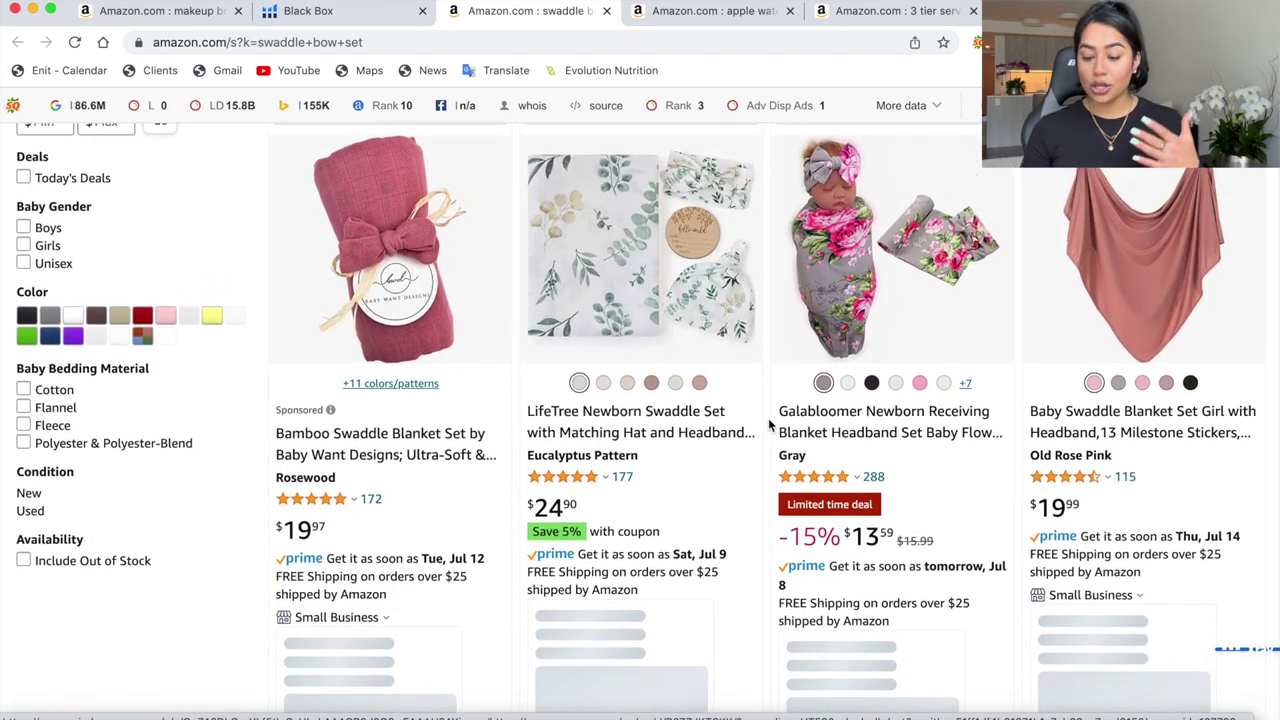
scroll(768, 418, down, 1)
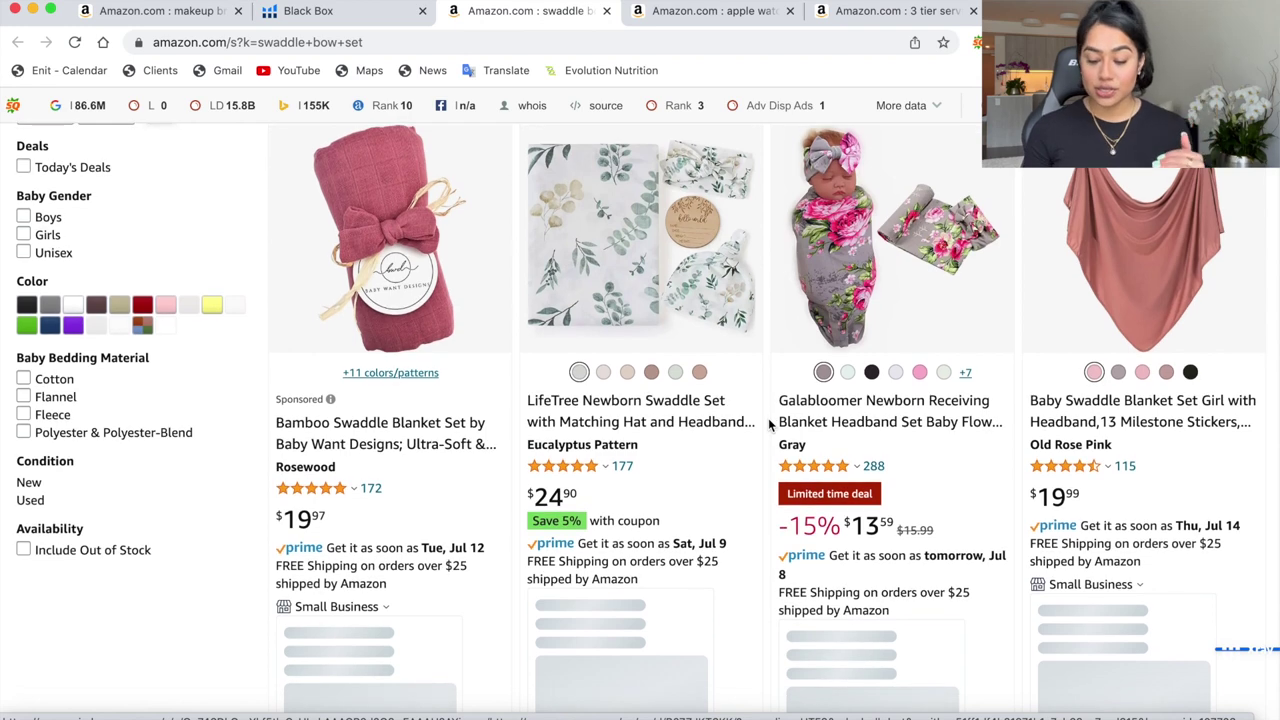
scroll(768, 418, up, 1)
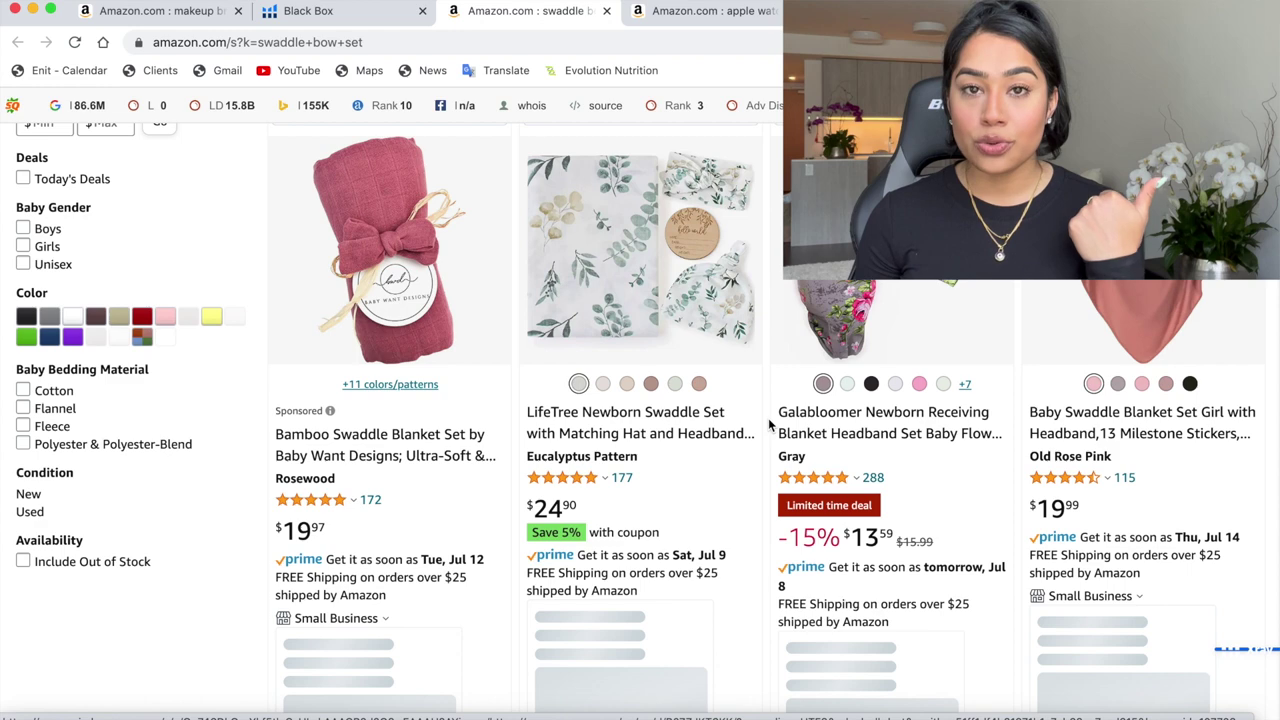
scroll(769, 425, down, 1)
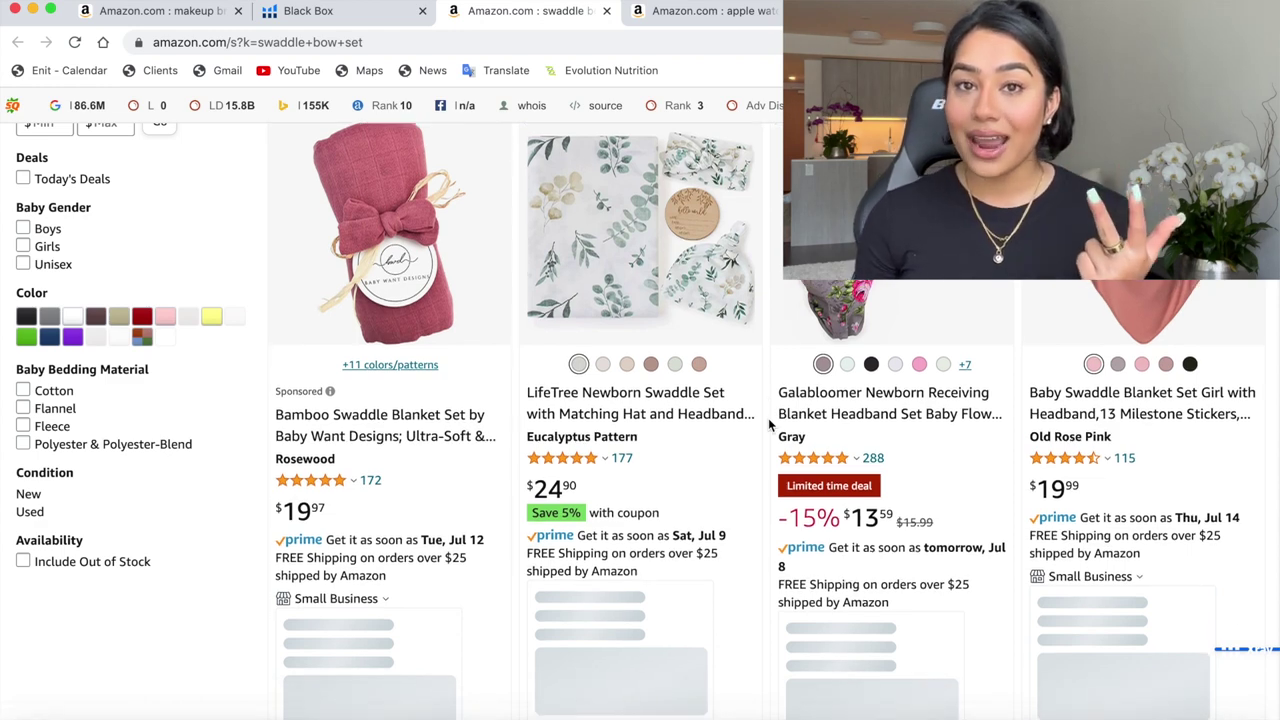
Step: Compare review counts and prices of the swaddle sets under Highly Rated and More Results
scroll(768, 418, down, 6)
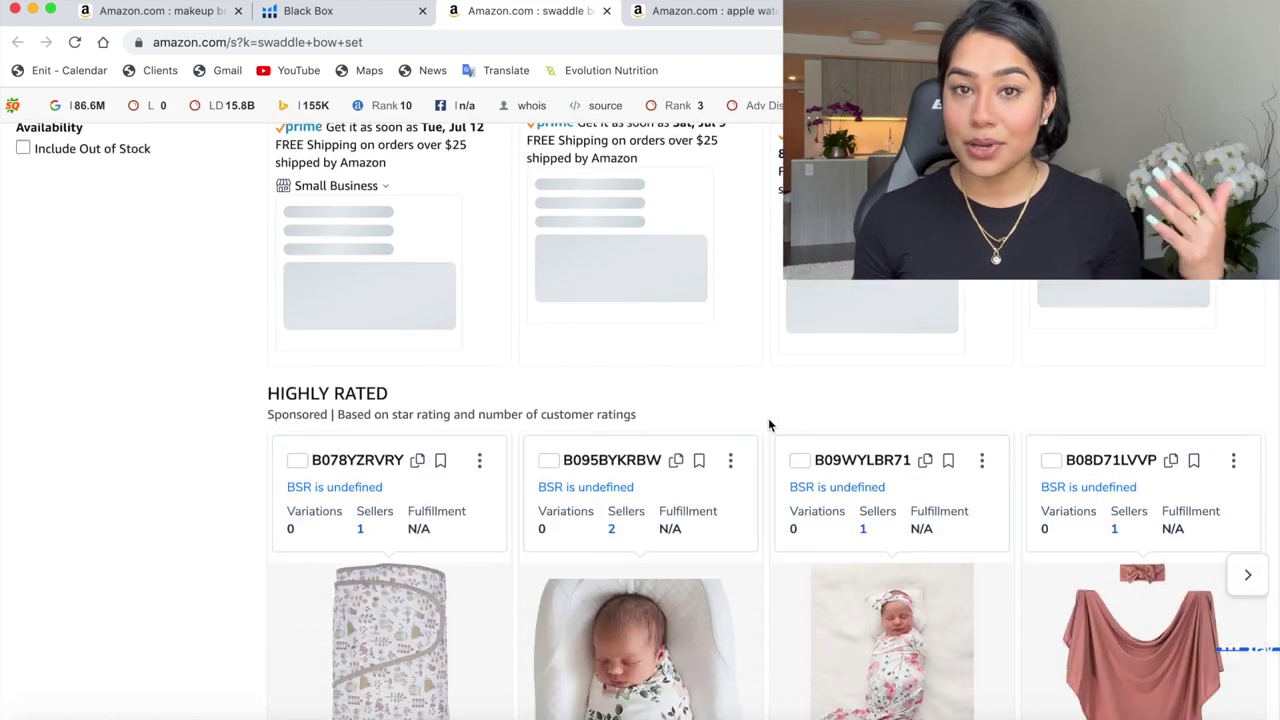
scroll(768, 425, down, 3)
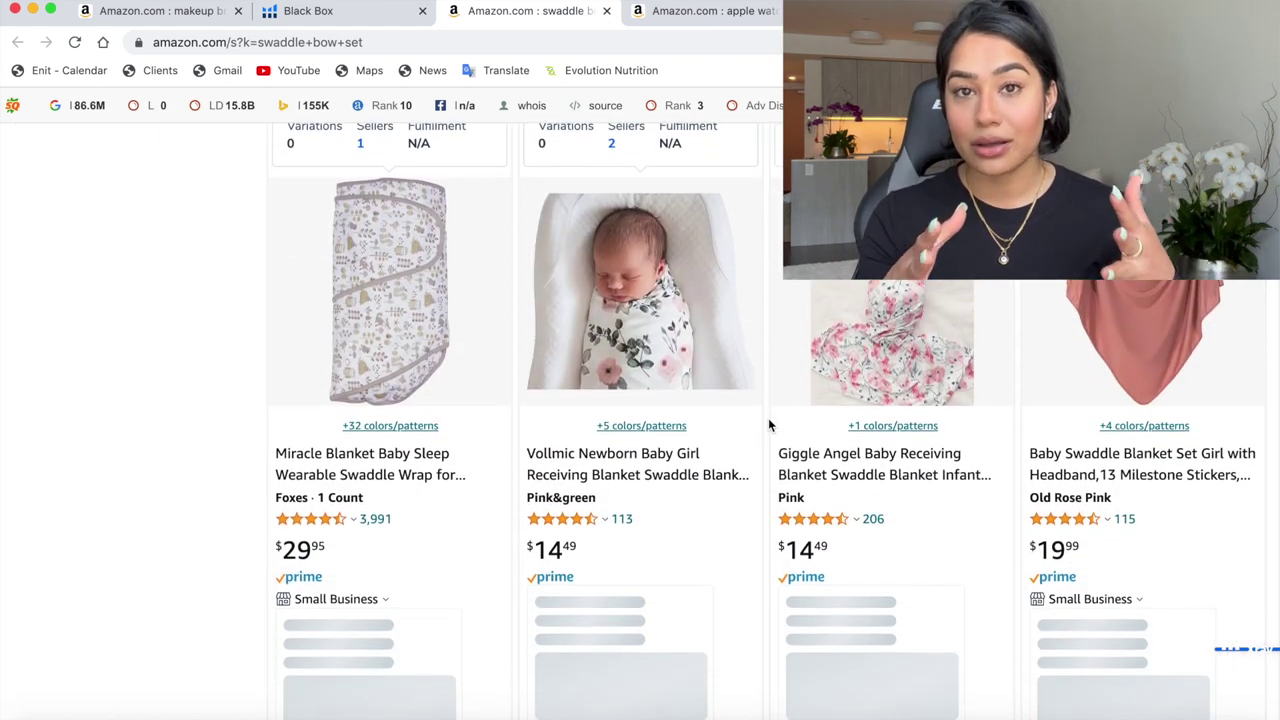
scroll(768, 425, up, 1)
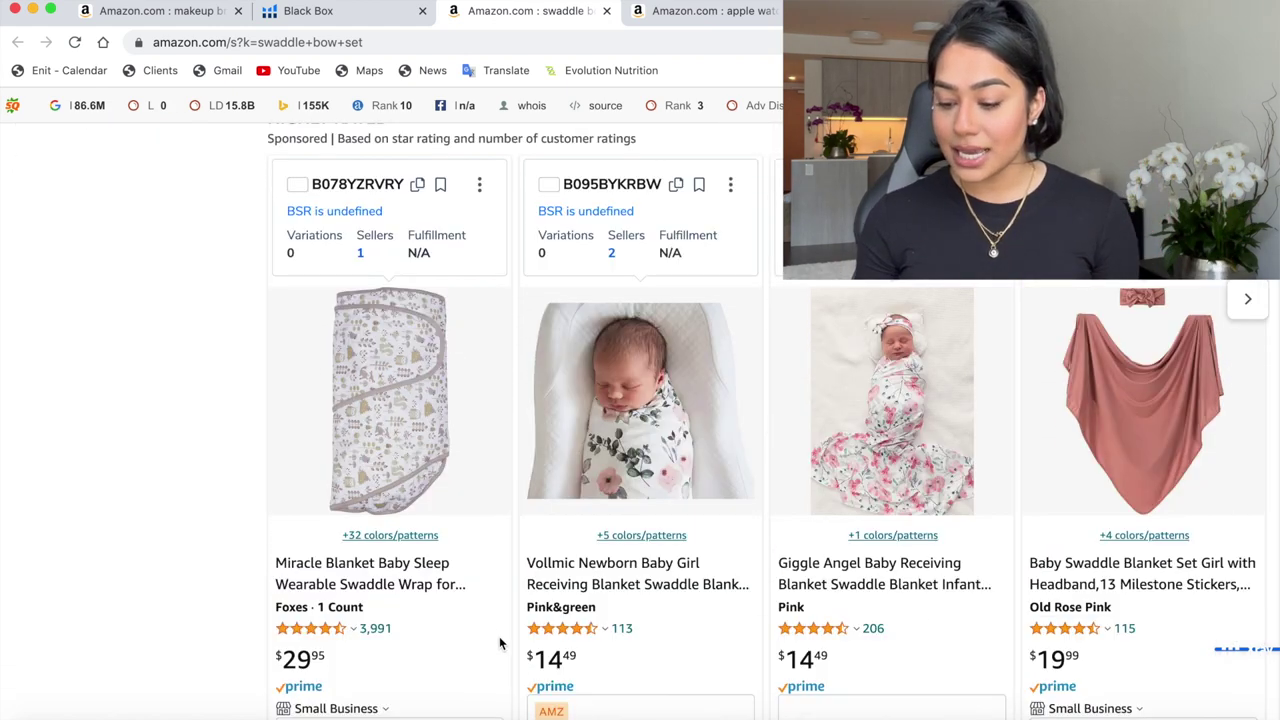
double_click(621, 628)
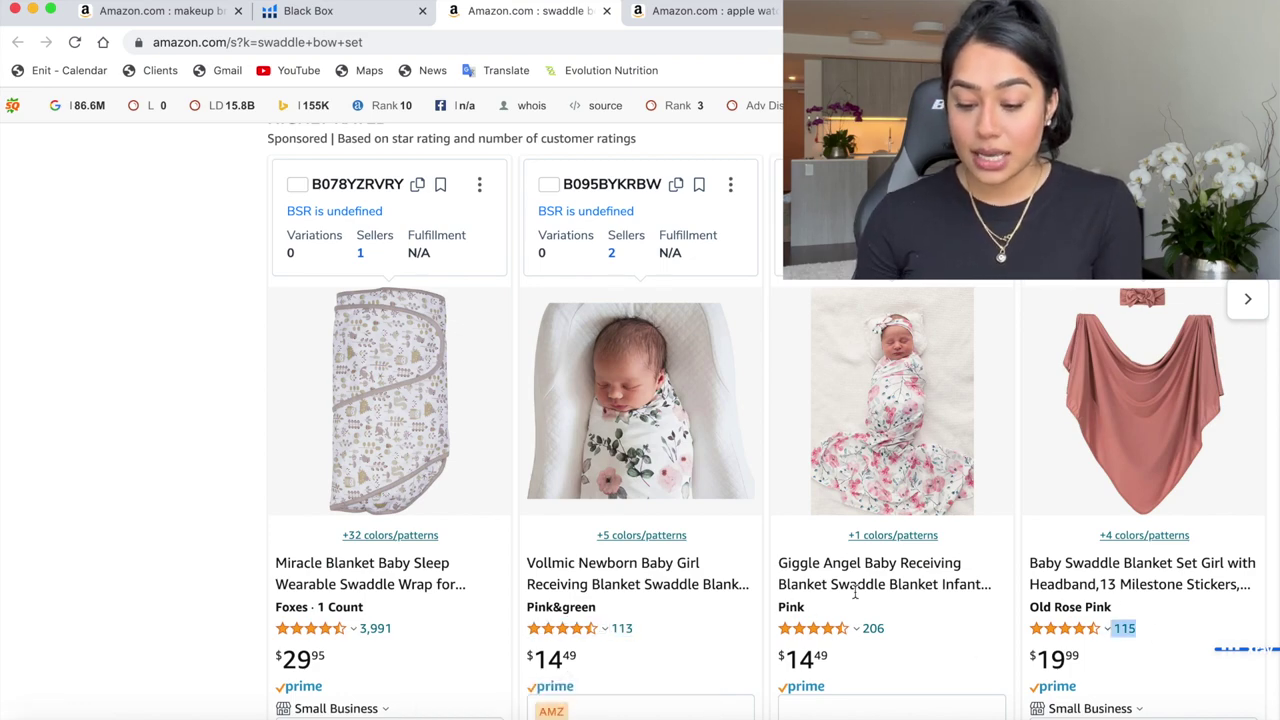
scroll(855, 597, down, 10)
scroll(855, 597, down, 3)
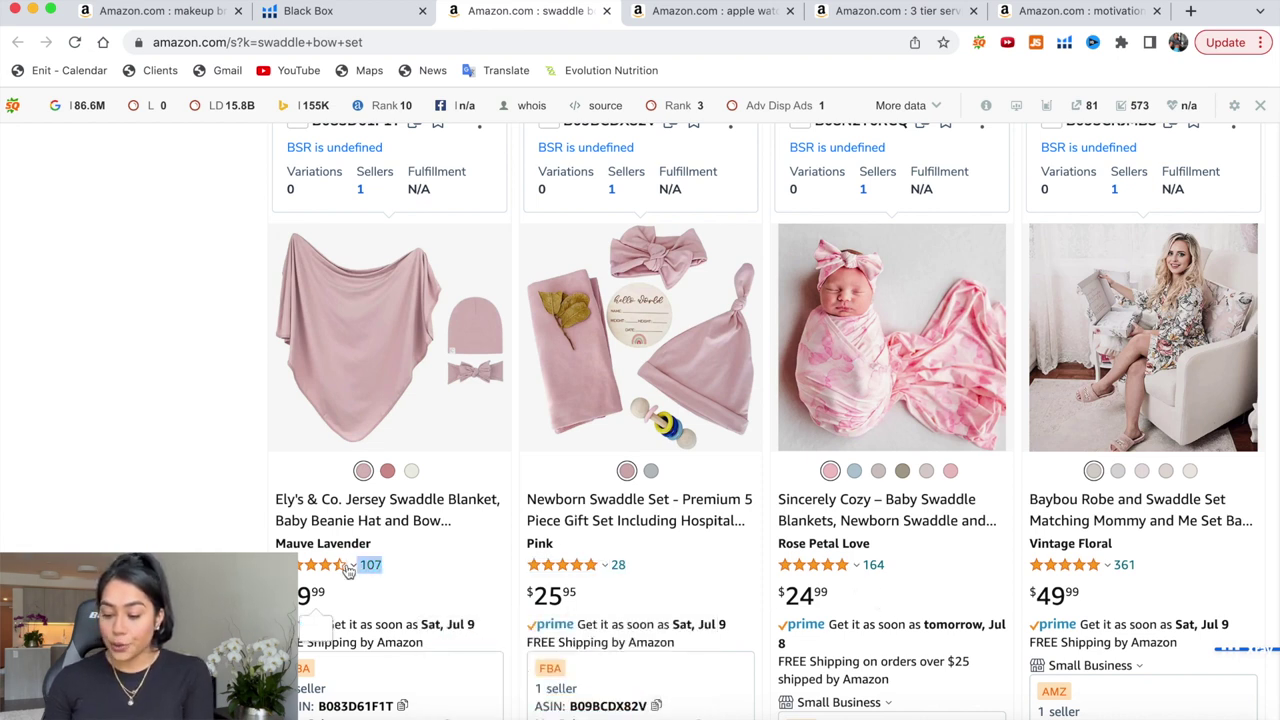
scroll(643, 580, down, 10)
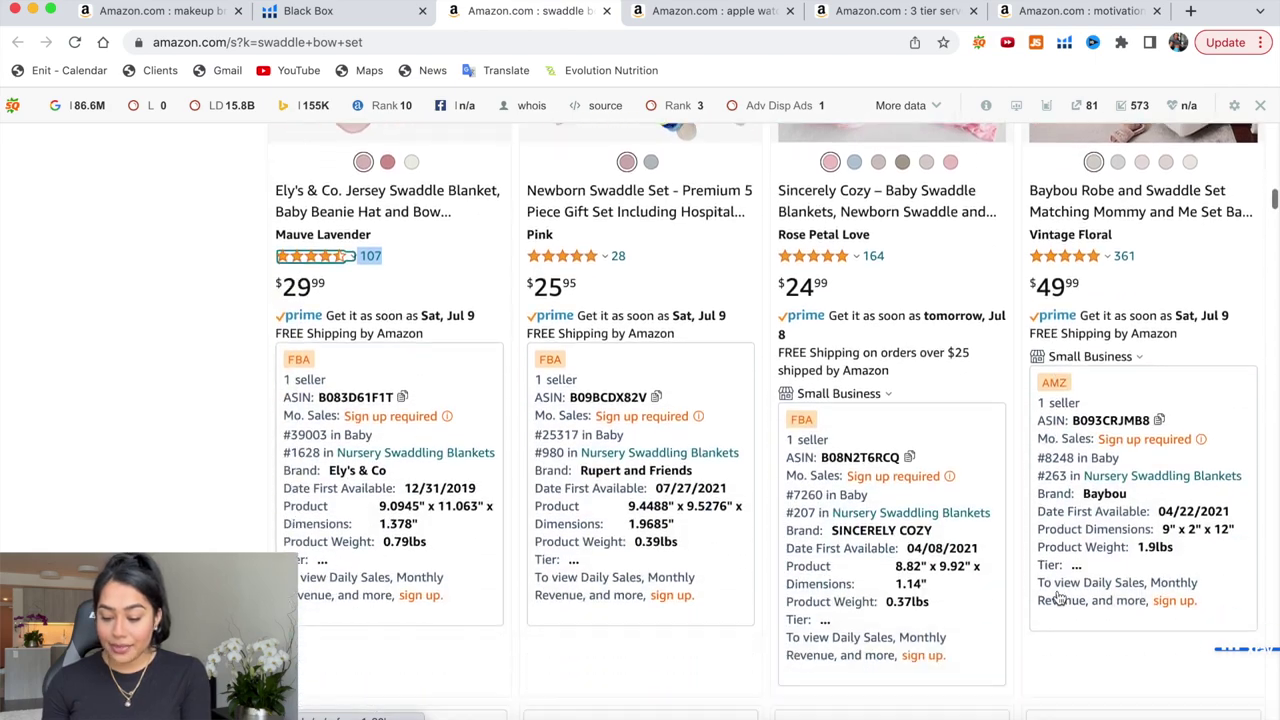
scroll(1057, 590, down, 2)
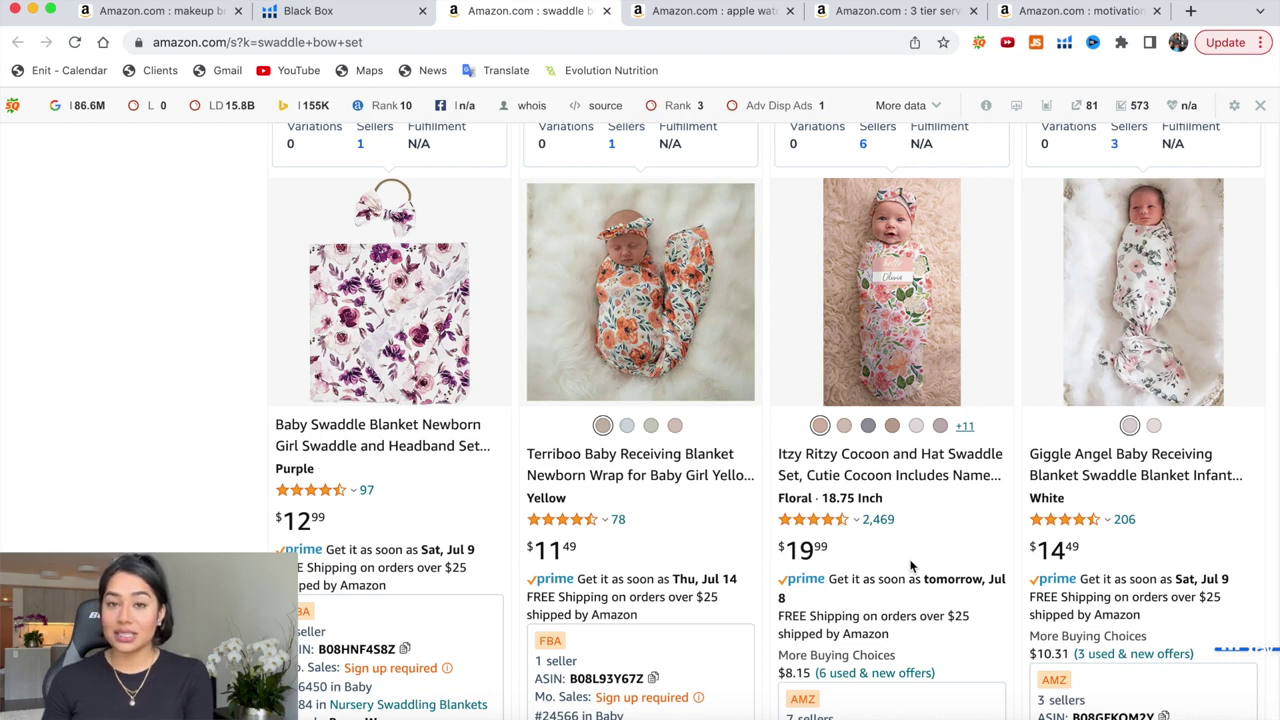
Step: Go back through the swaddle listings to the first results and recheck their reviews, prices and sales ranks
scroll(910, 566, up, 10)
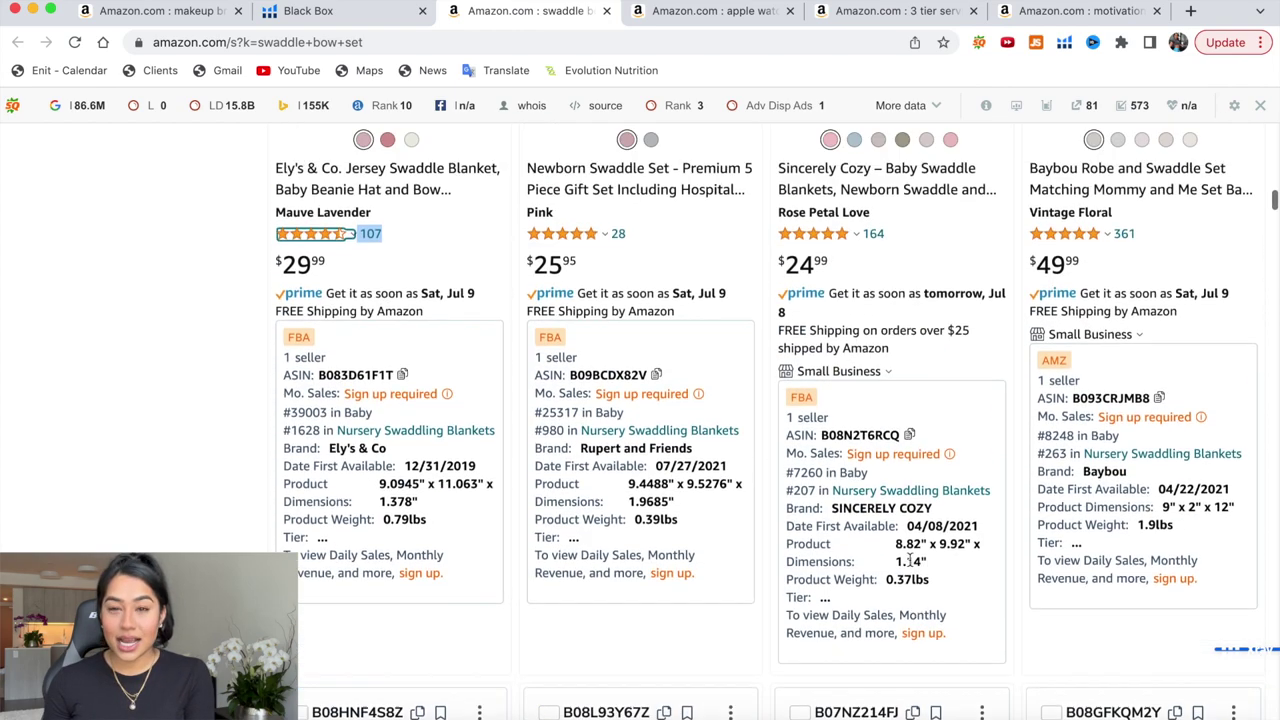
scroll(910, 566, up, 10)
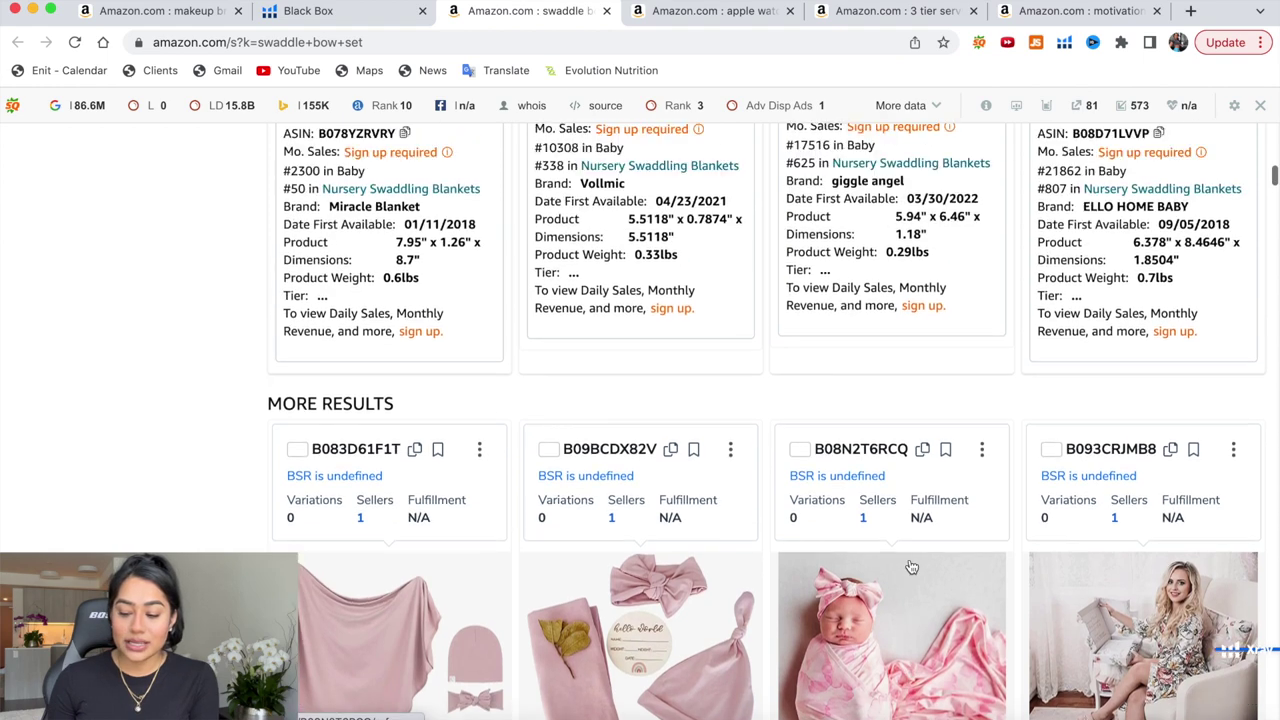
scroll(910, 568, up, 10)
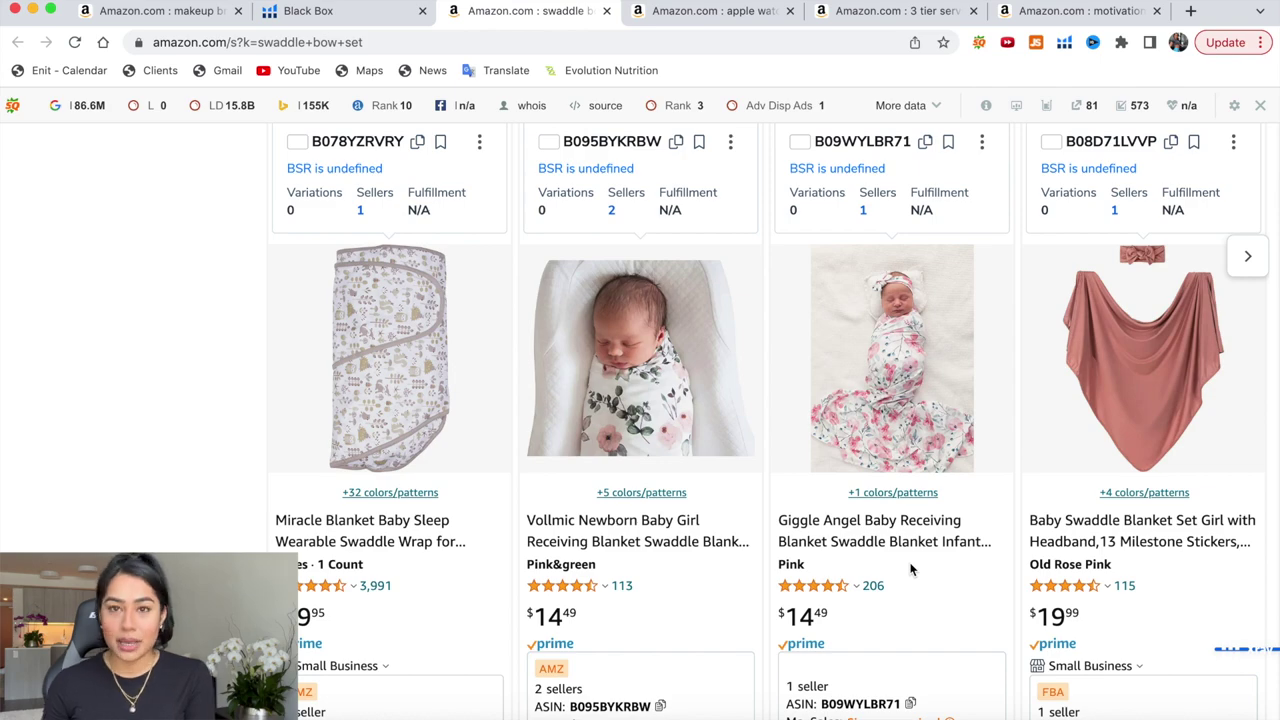
scroll(910, 568, up, 10)
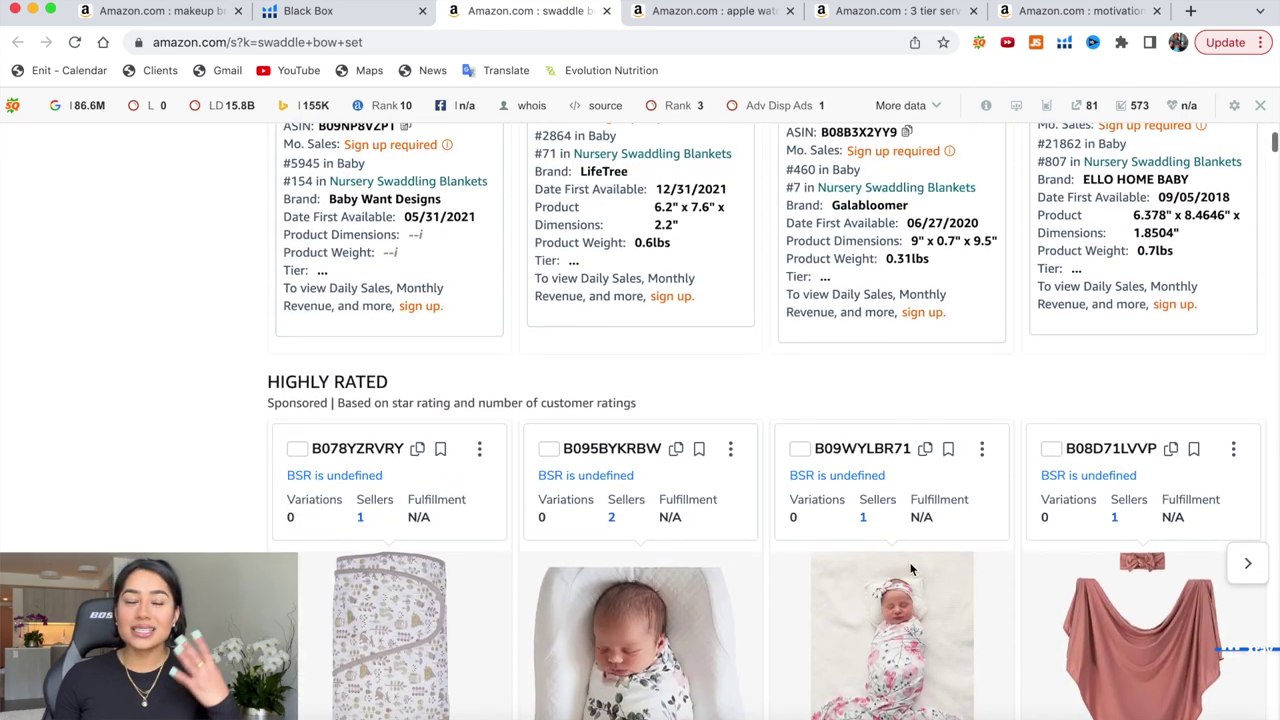
scroll(910, 568, up, 7)
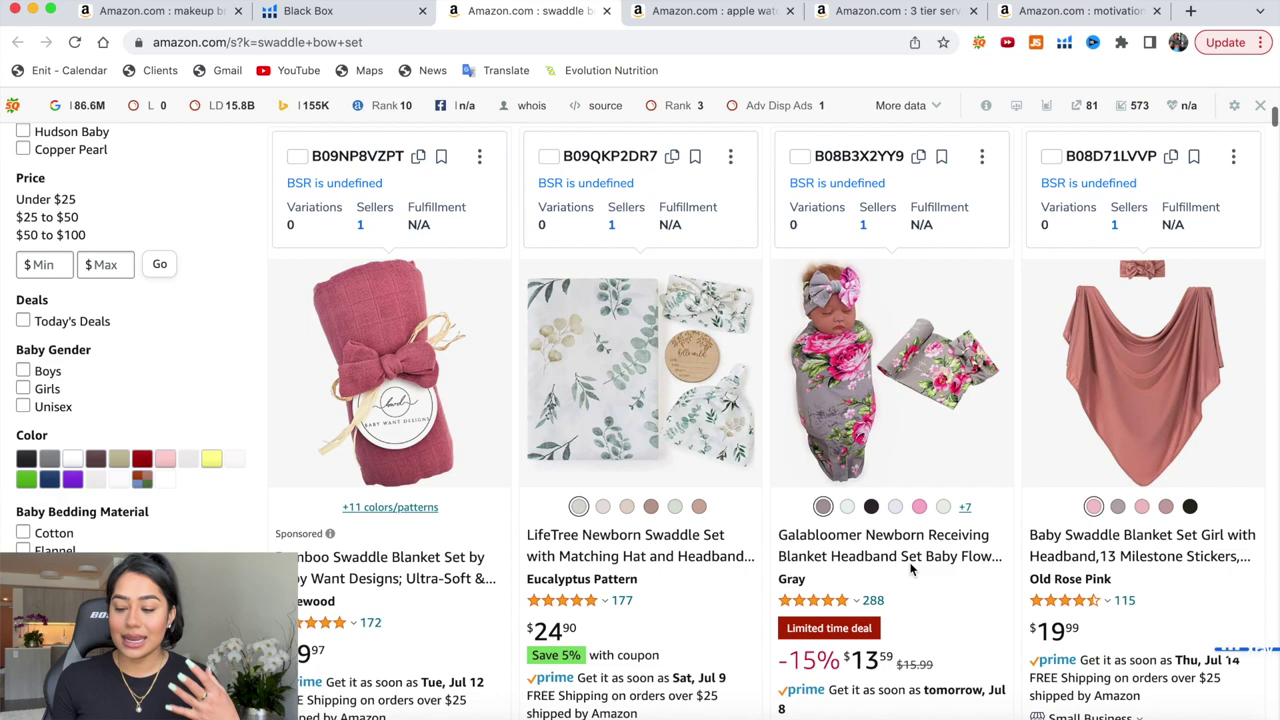
scroll(910, 568, down, 8)
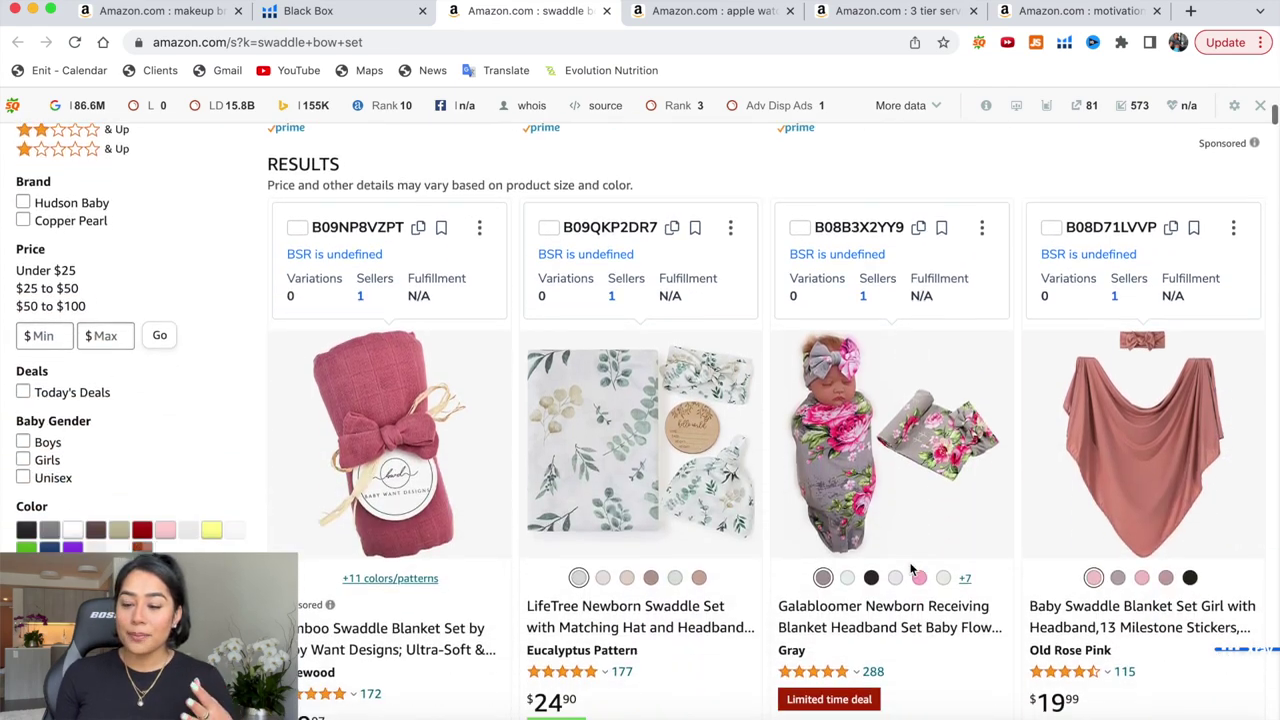
scroll(922, 590, down, 2)
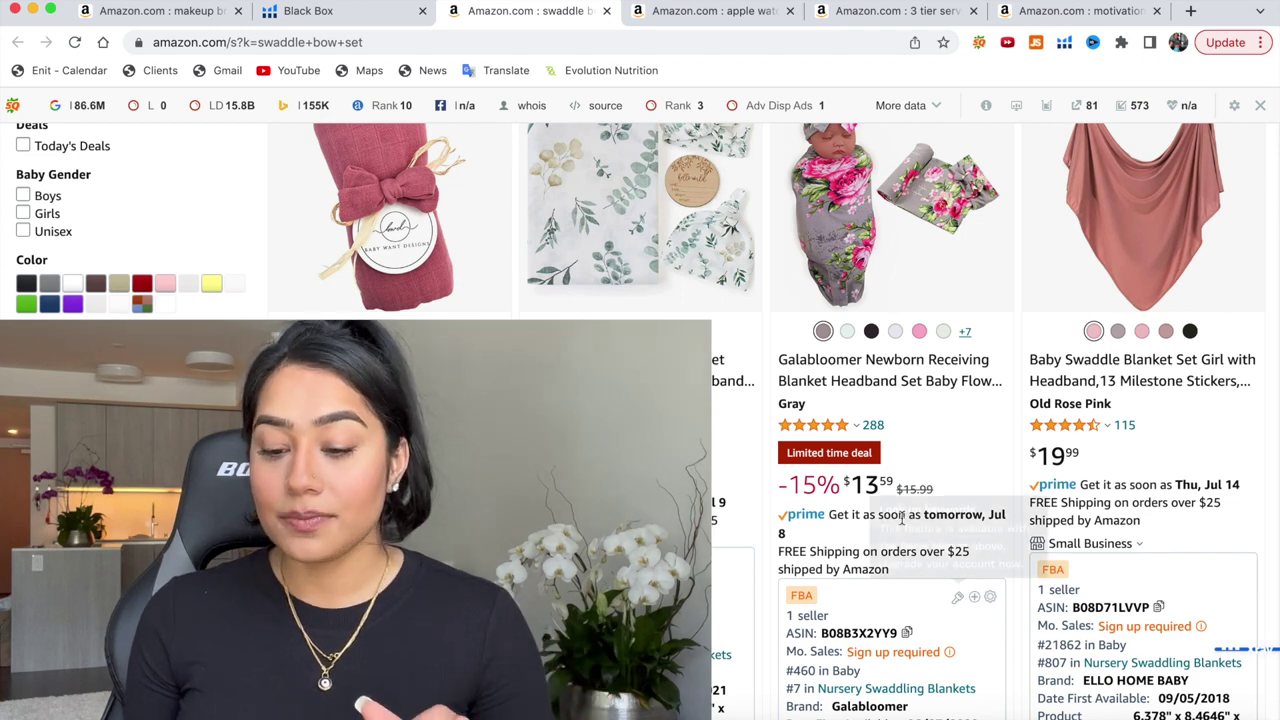
scroll(902, 517, up, 1)
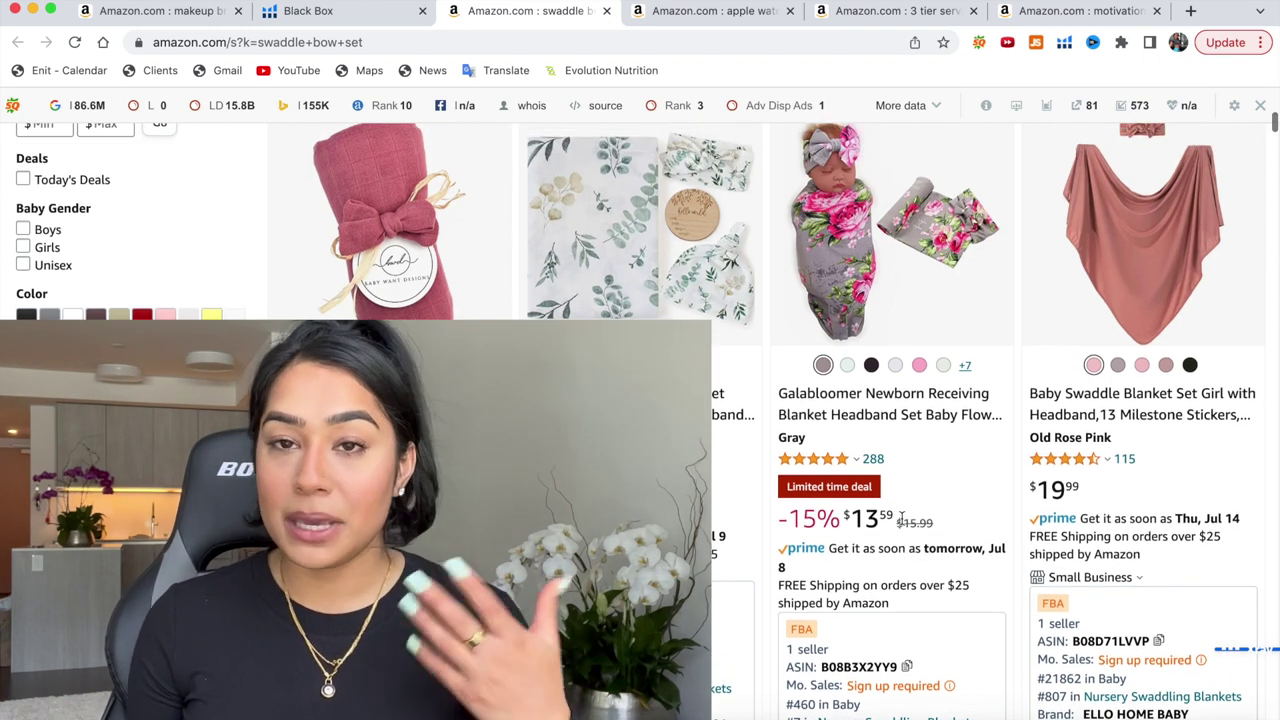
scroll(902, 517, up, 1)
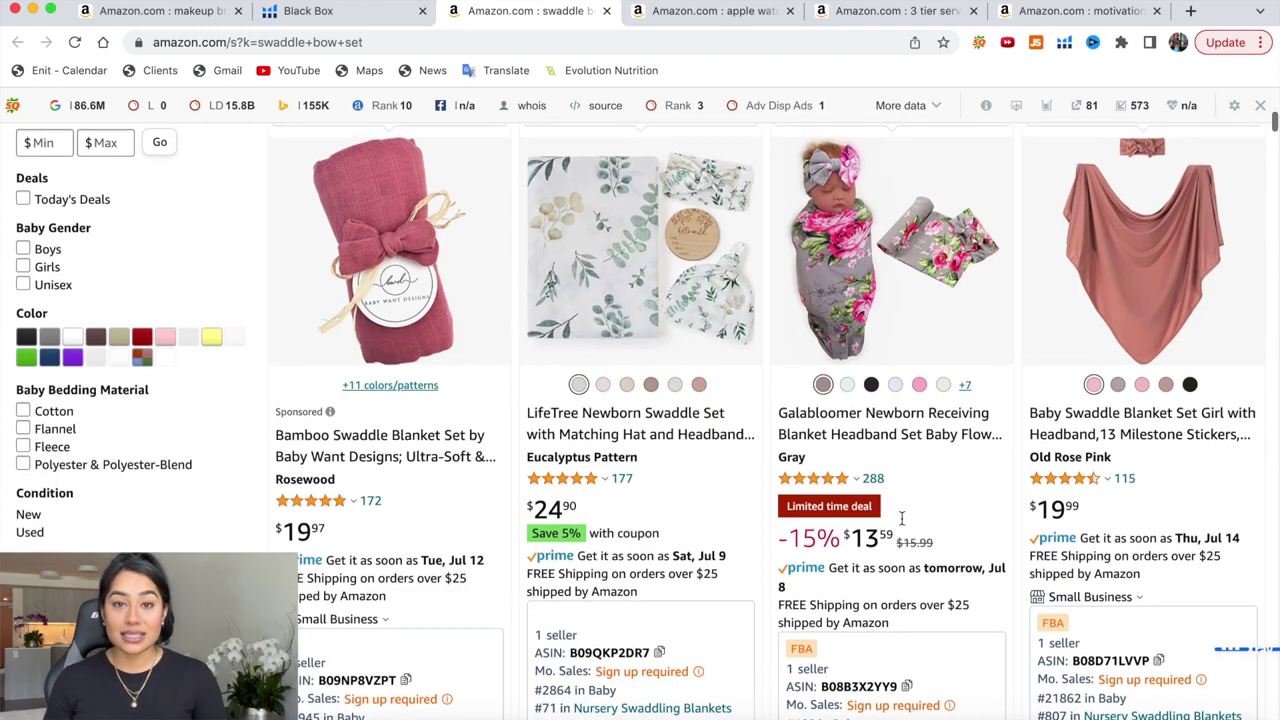
scroll(850, 400, up, 5)
Step: Switch to the "apple watch bands designer" listings and examine the bands' designs, prices and review counts
click(714, 12)
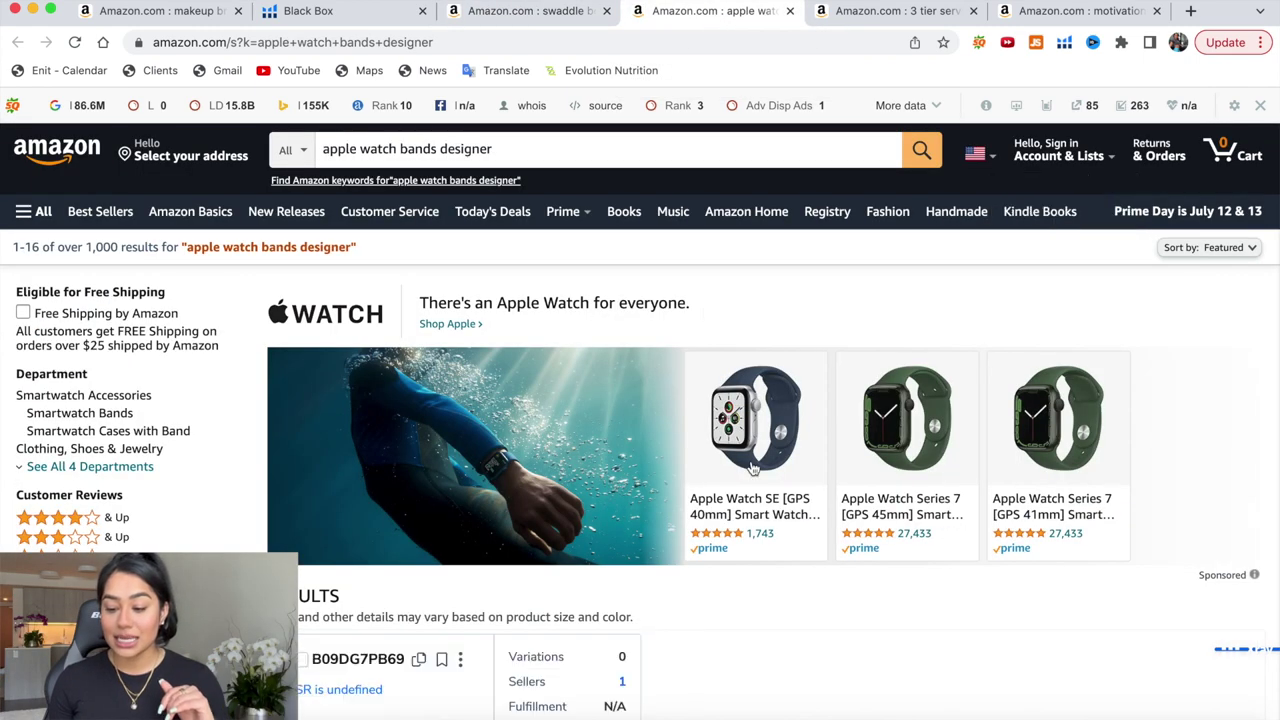
scroll(752, 468, down, 4)
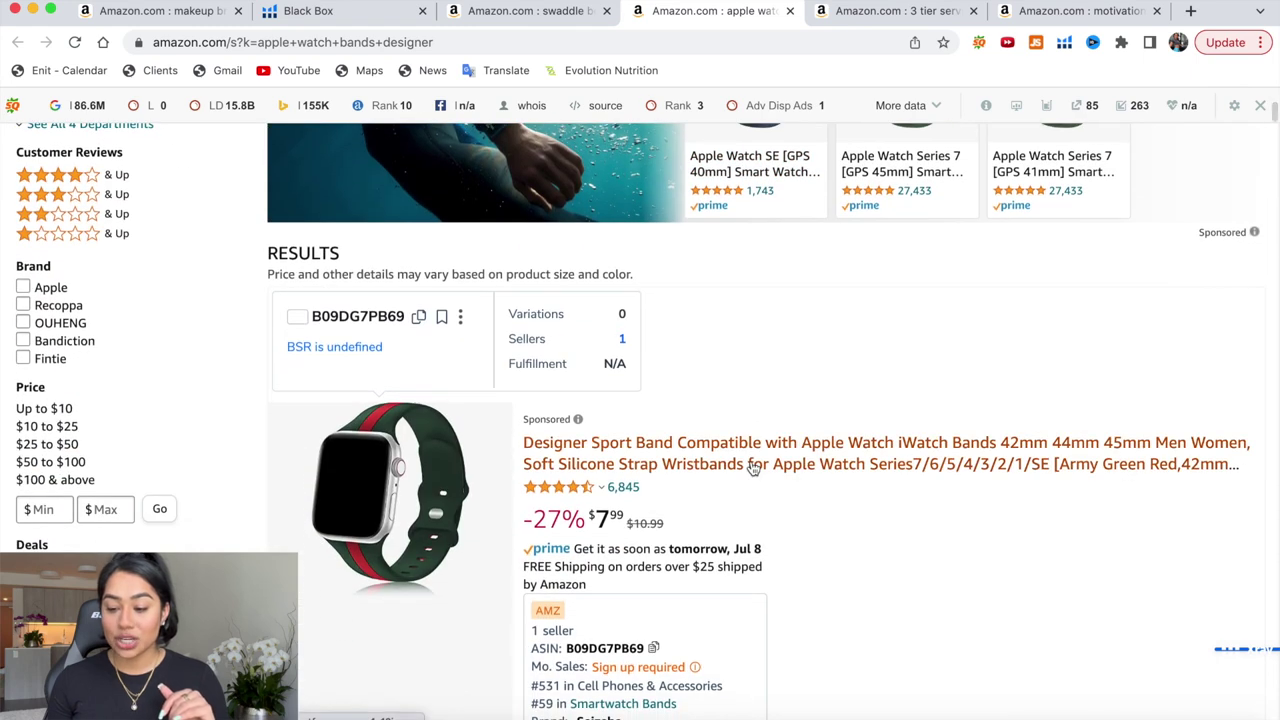
scroll(752, 468, down, 2)
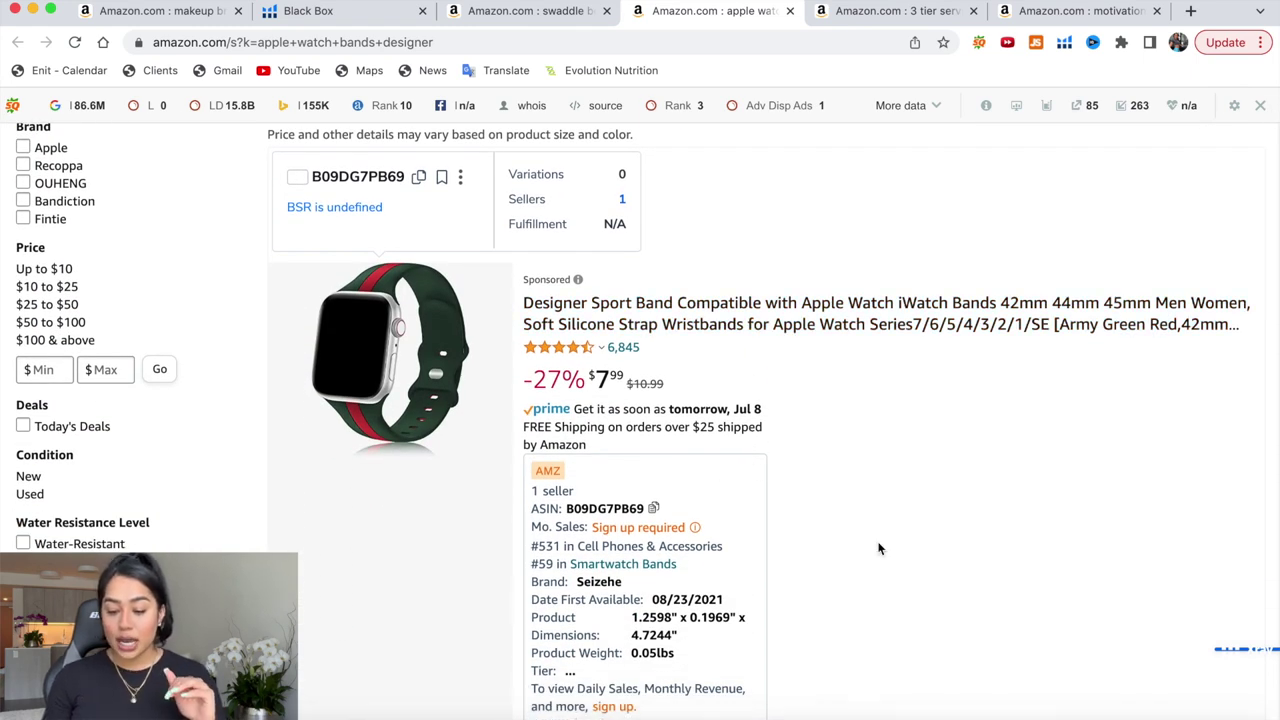
scroll(879, 548, down, 10)
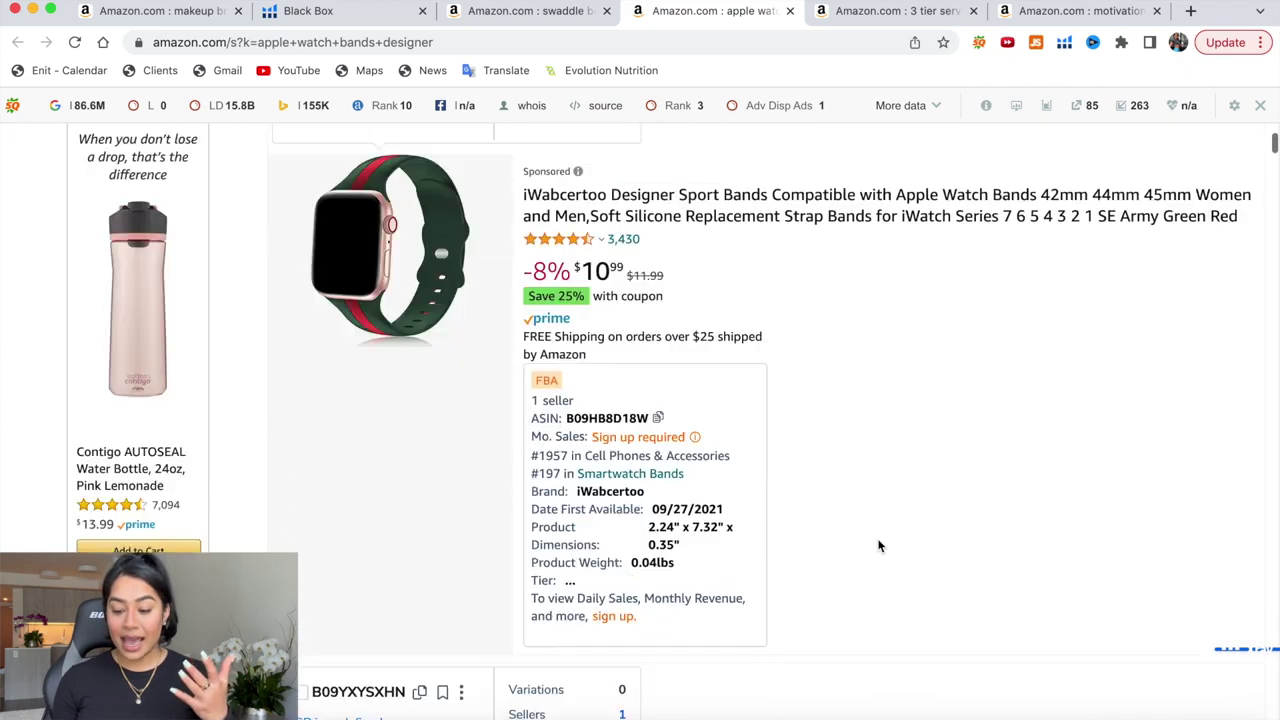
scroll(879, 546, down, 6)
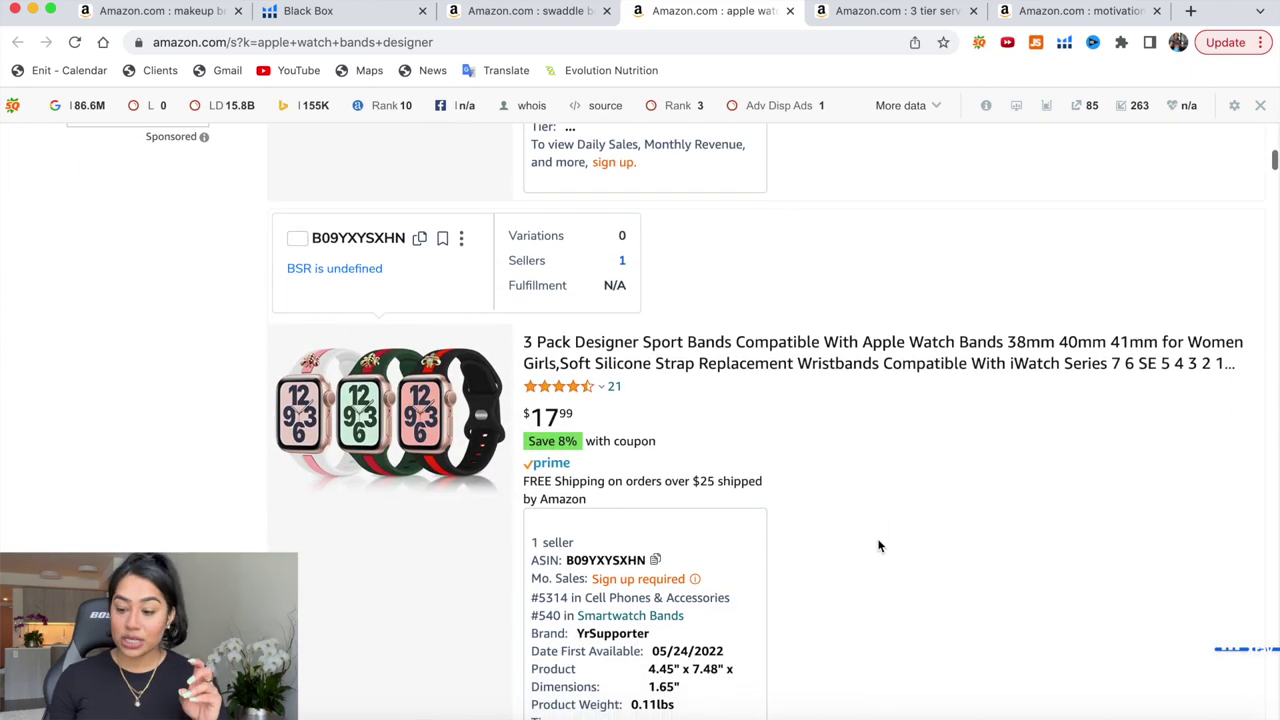
scroll(879, 546, down, 12)
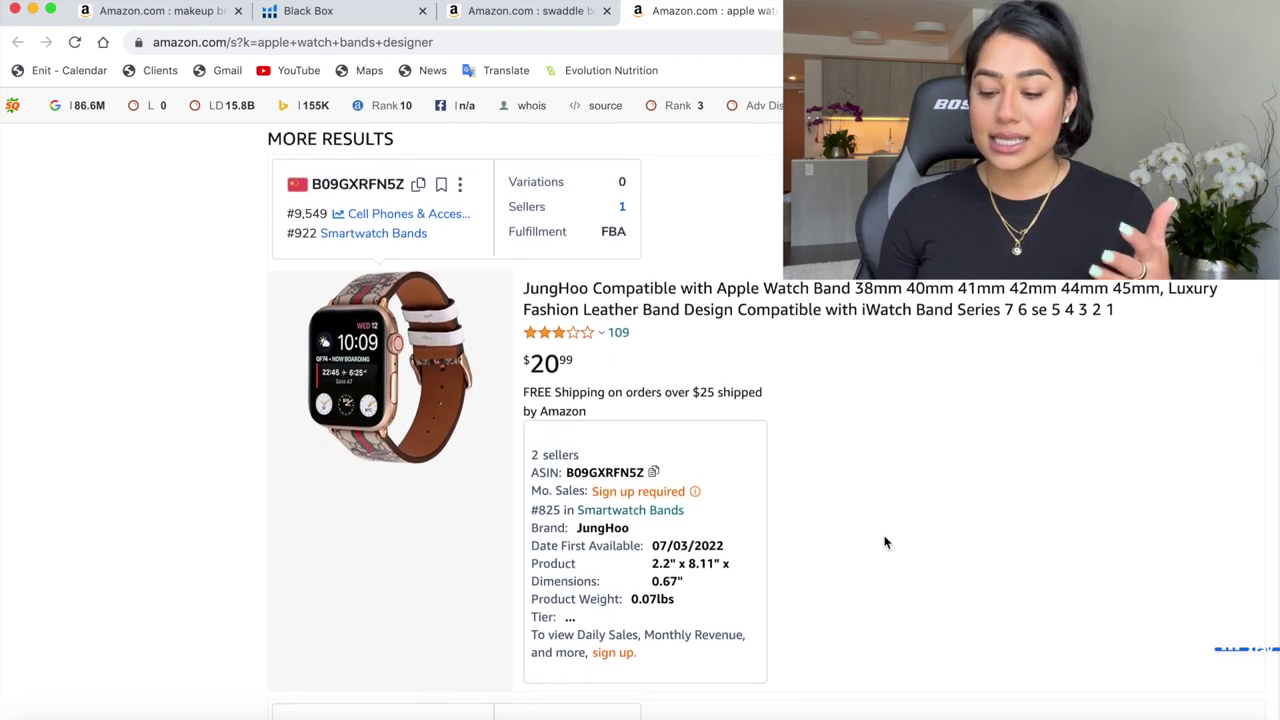
scroll(884, 542, down, 15)
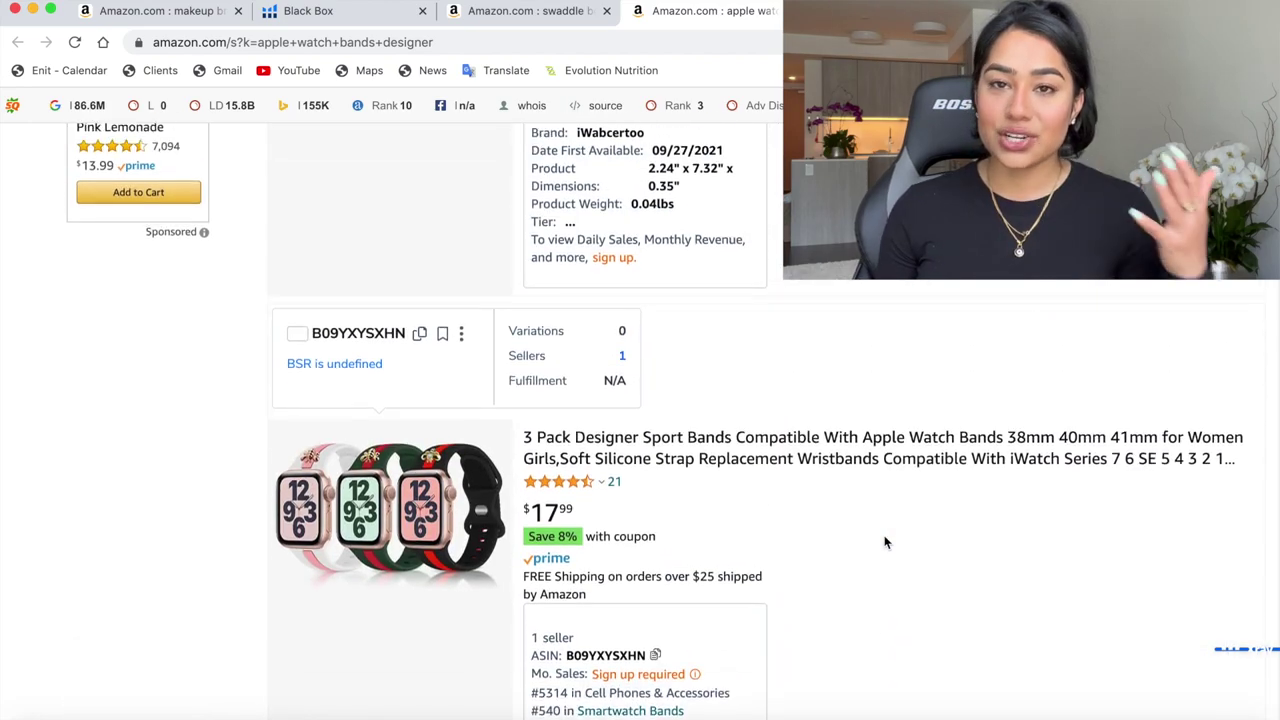
scroll(884, 542, up, 10)
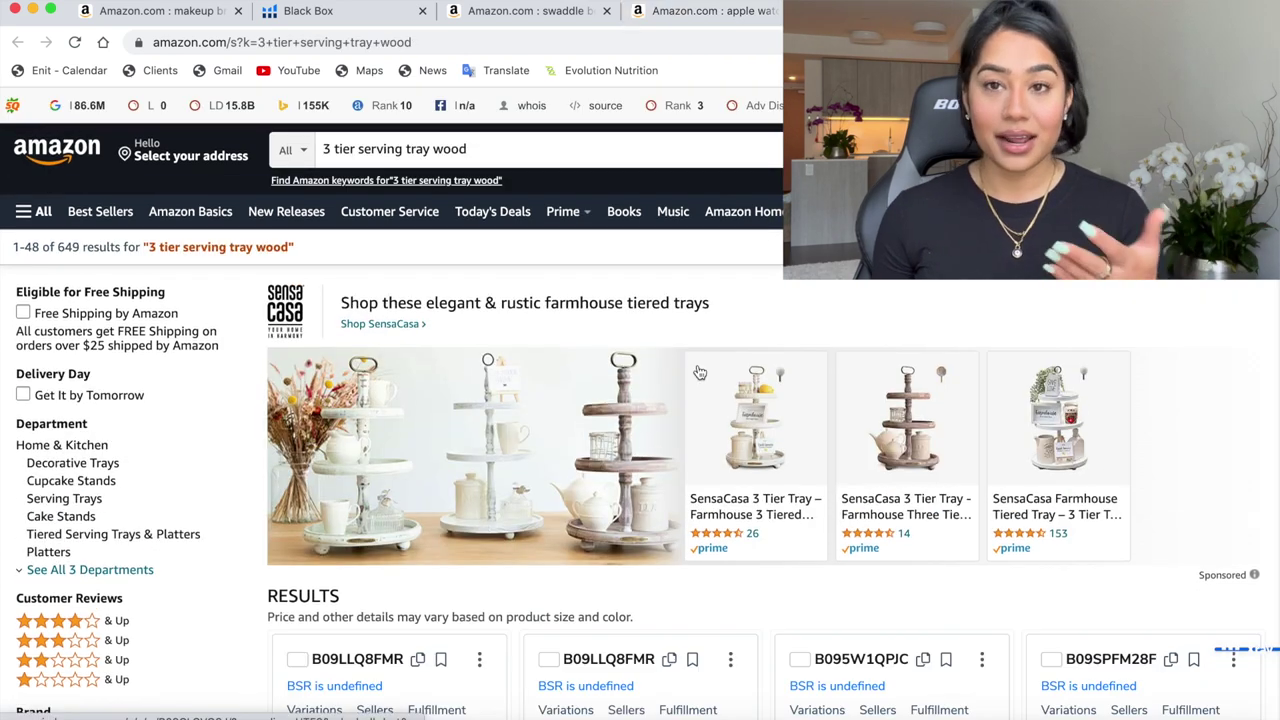
Step: Examine the "3 tier serving tray wood" listings for tray designs, prices, review counts and sales ranks, including the Highly Rated row
scroll(700, 372, down, 3)
scroll(850, 476, down, 5)
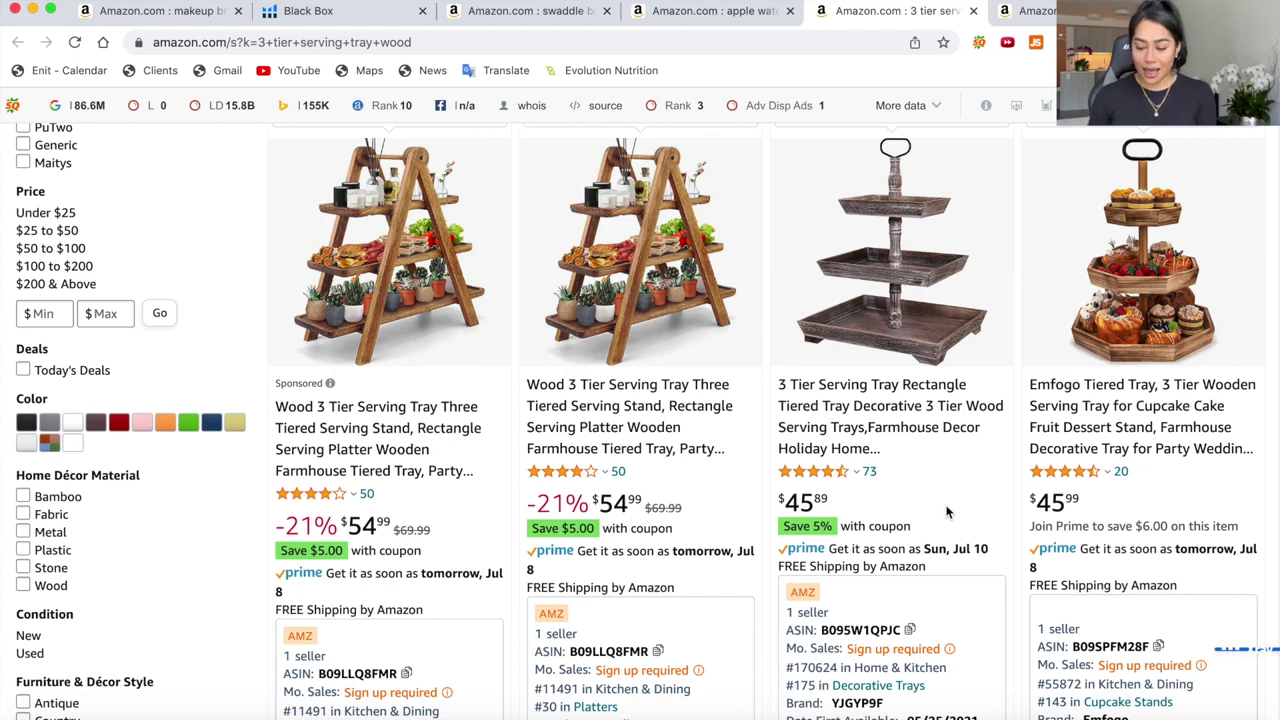
scroll(922, 493, up, 3)
scroll(954, 490, down, 1)
scroll(954, 490, down, 3)
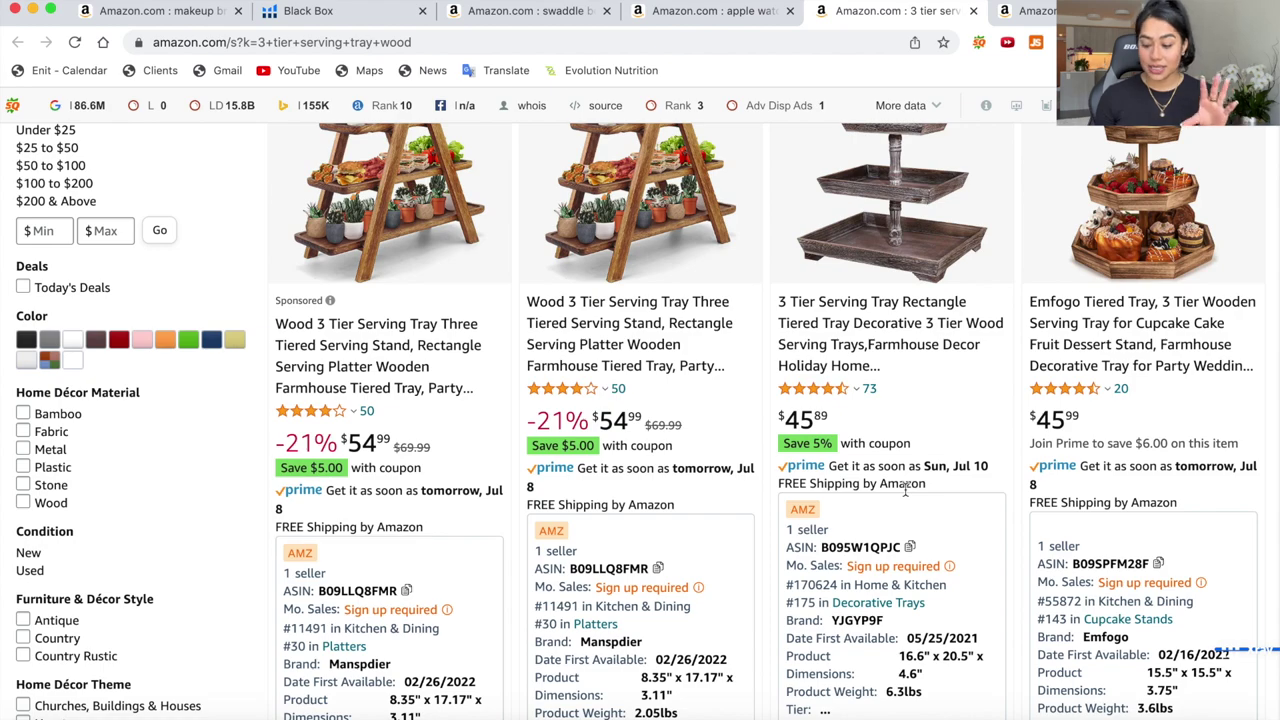
scroll(905, 490, down, 5)
scroll(905, 495, down, 5)
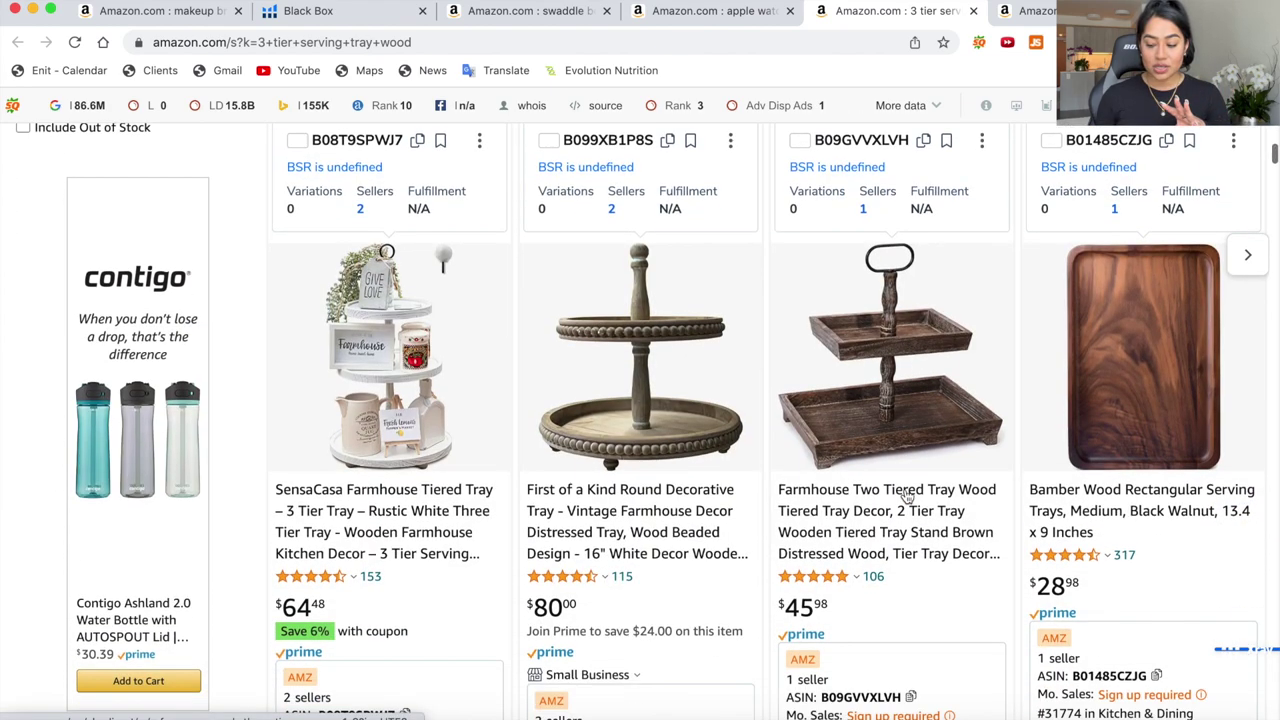
scroll(905, 497, down, 1)
scroll(905, 497, down, 1)
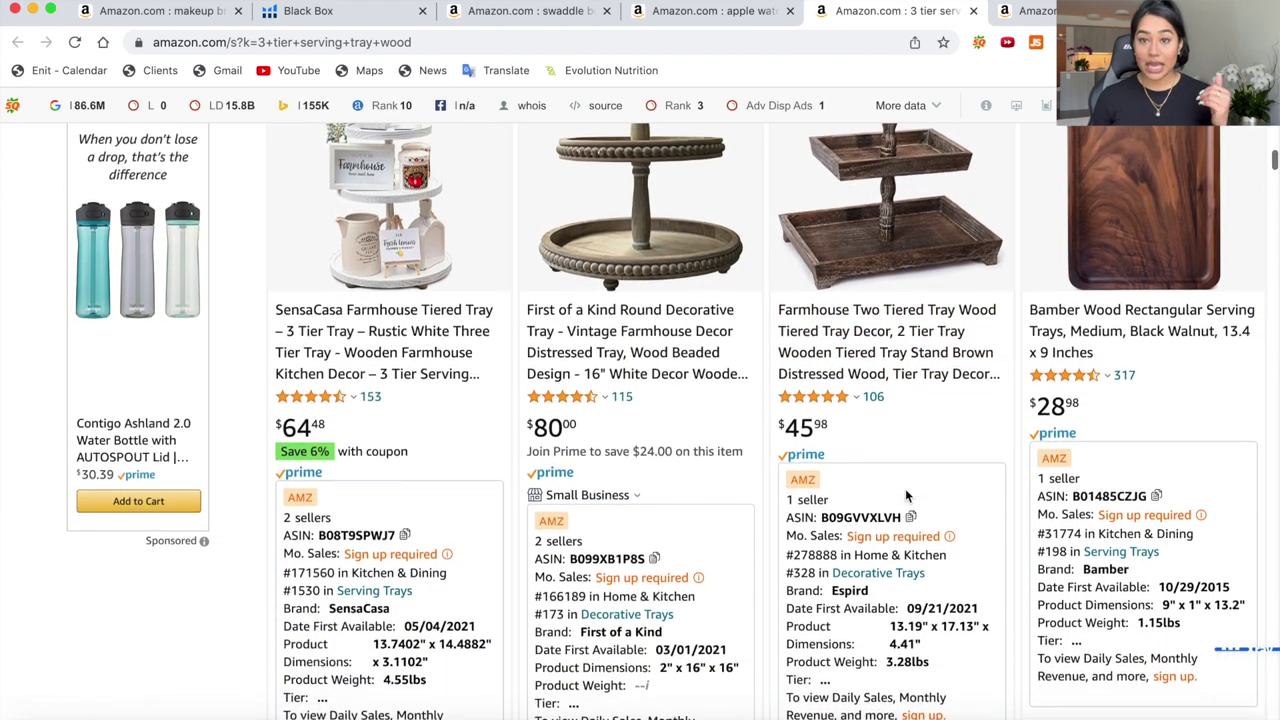
scroll(905, 488, up, 2)
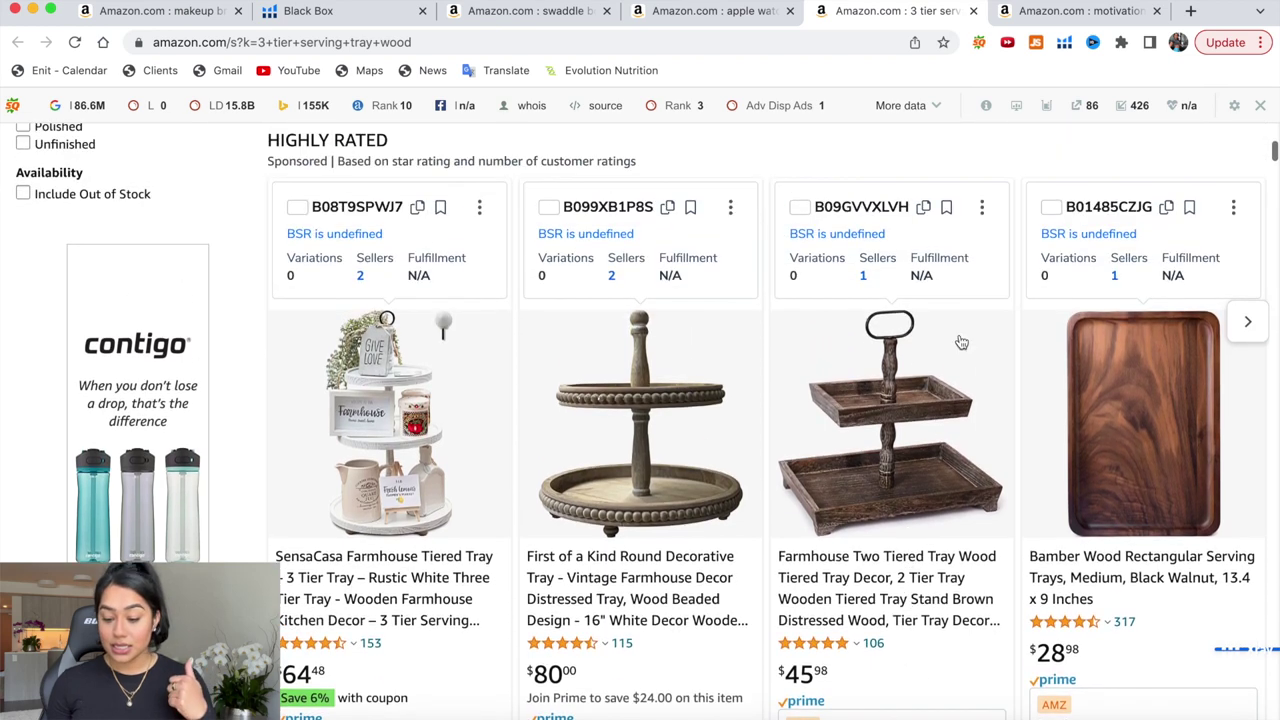
Step: Run Helium 10 Xray product research on the "3 tier serving tray wood" results and check the keyword's search volume
click(1064, 43)
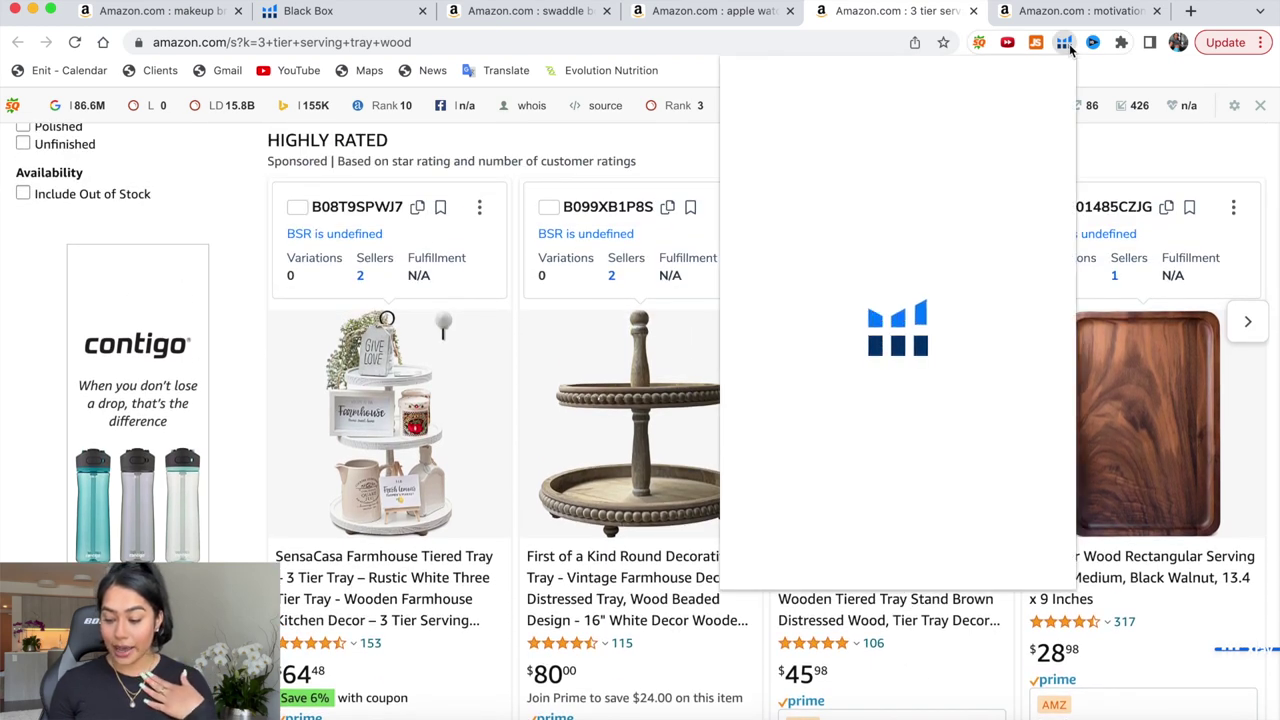
click(911, 187)
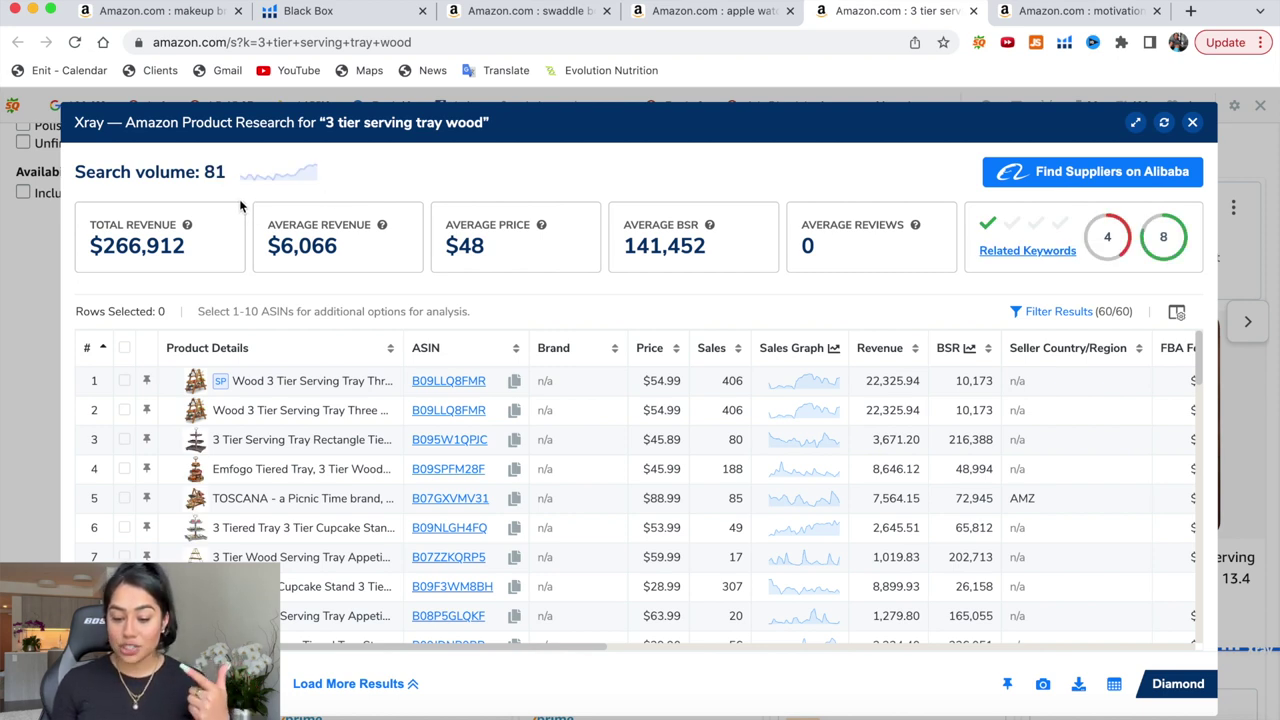
drag(234, 189, 75, 172)
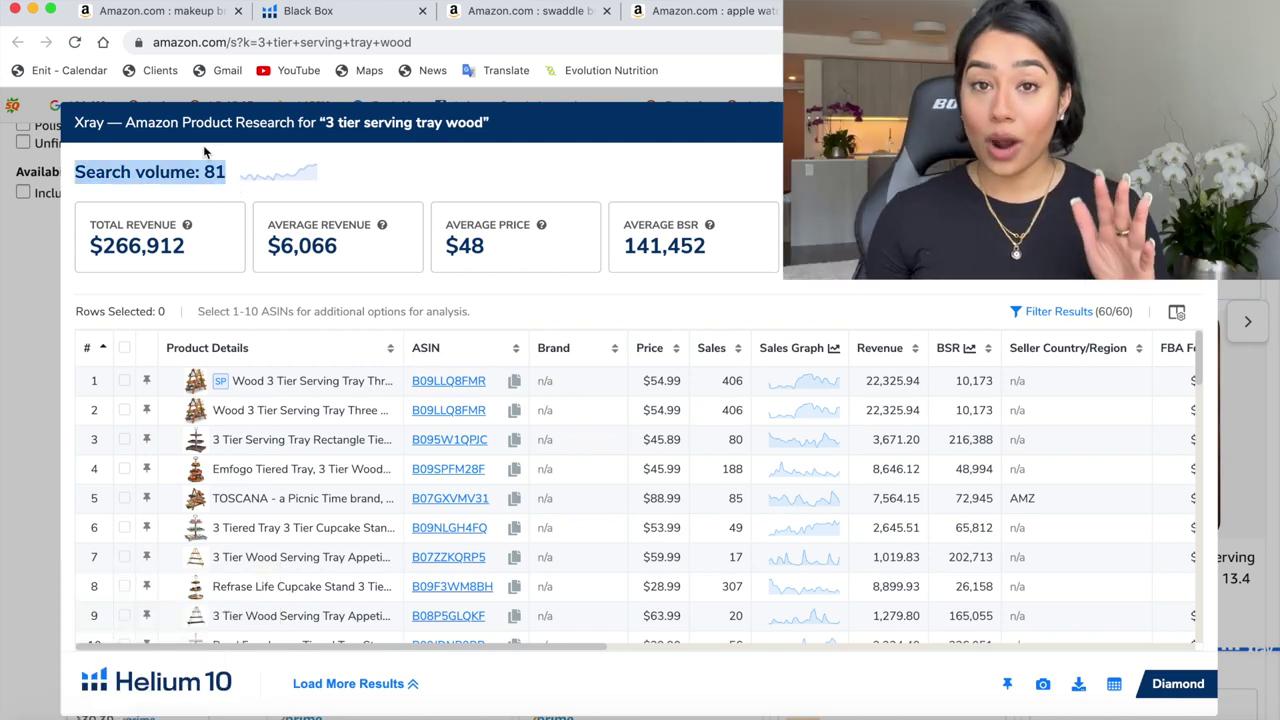
click(556, 175)
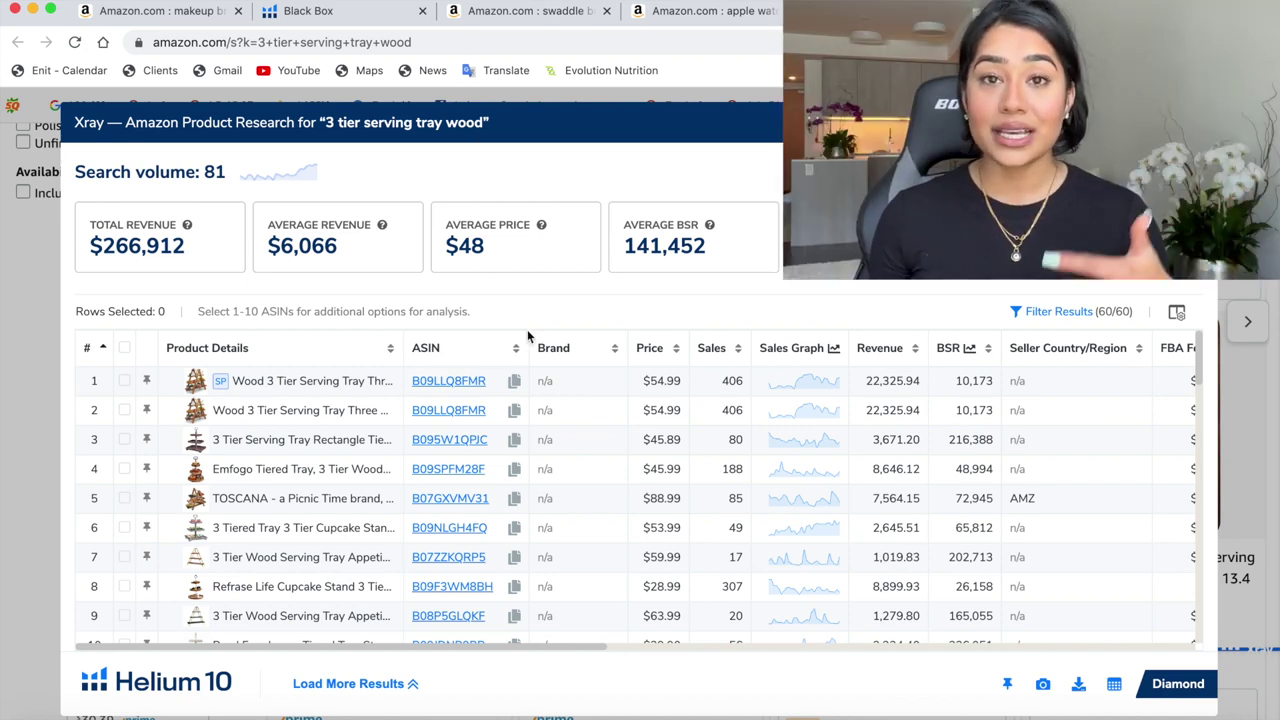
Step: Compare the serving trays' sales, review counts, revenue and BSR in the Xray table, and close the Xray report
scroll(769, 422, right, 2)
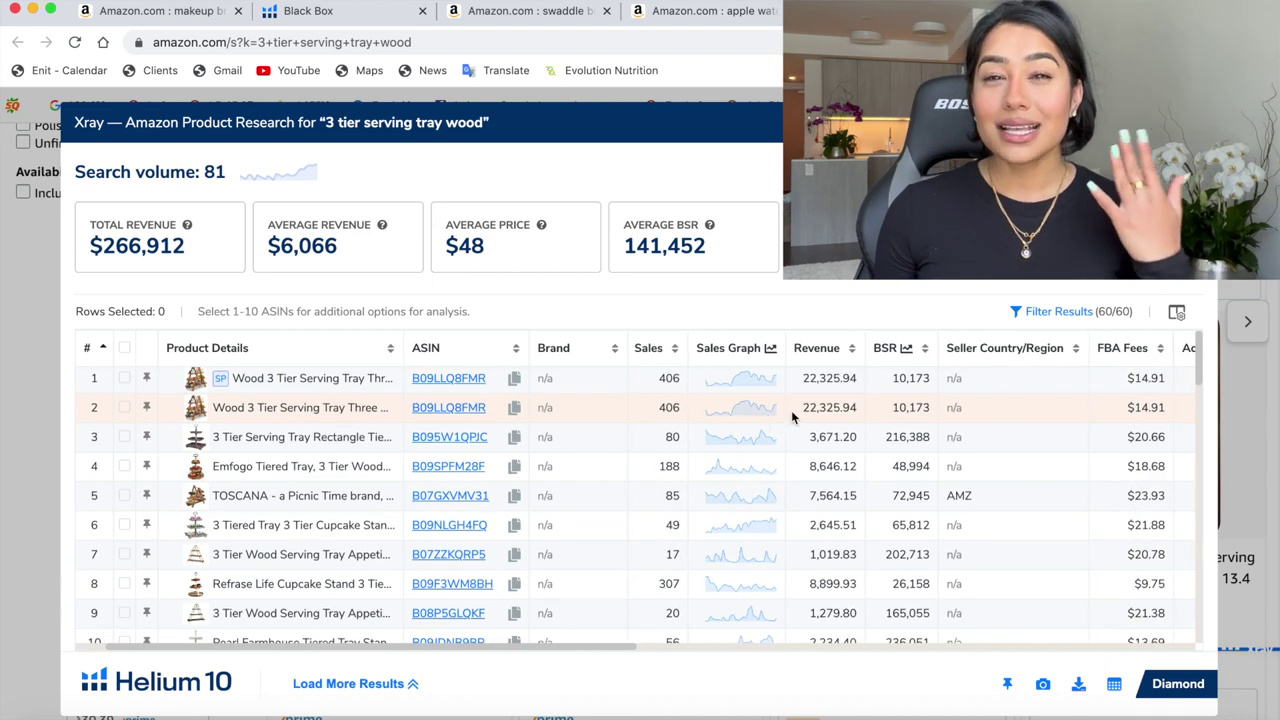
scroll(791, 410, right, 5)
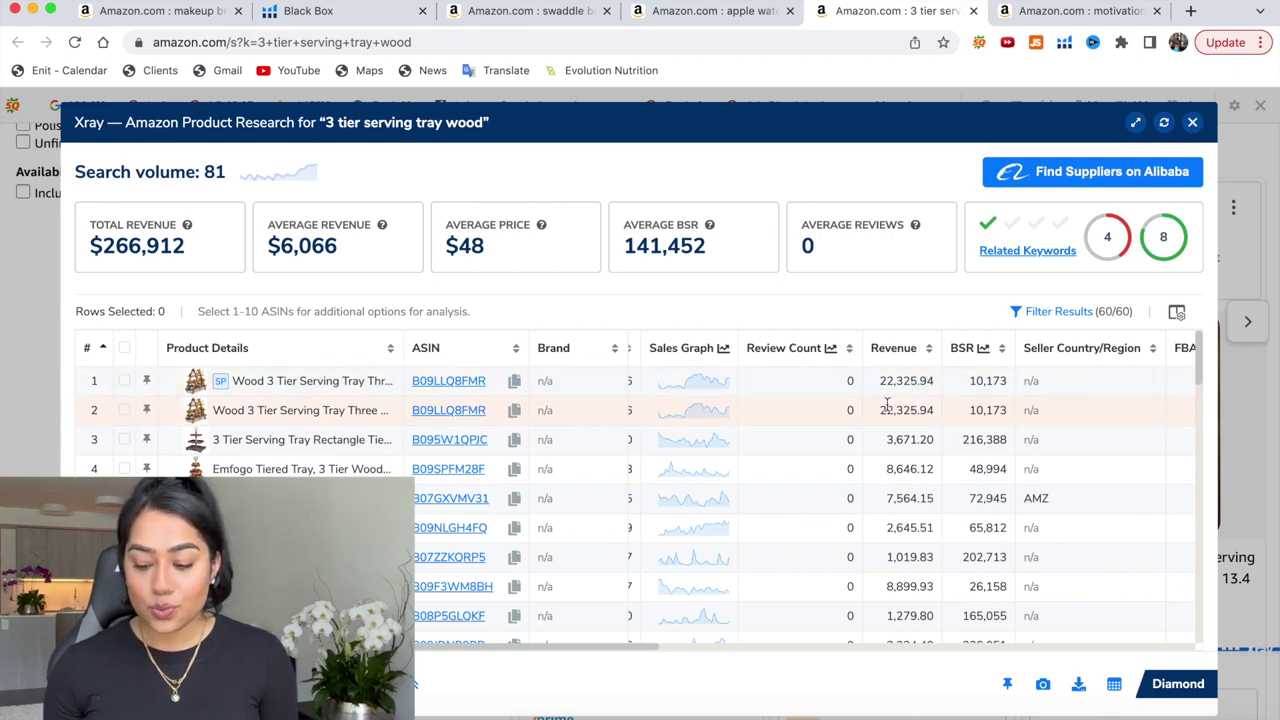
scroll(877, 471, down, 5)
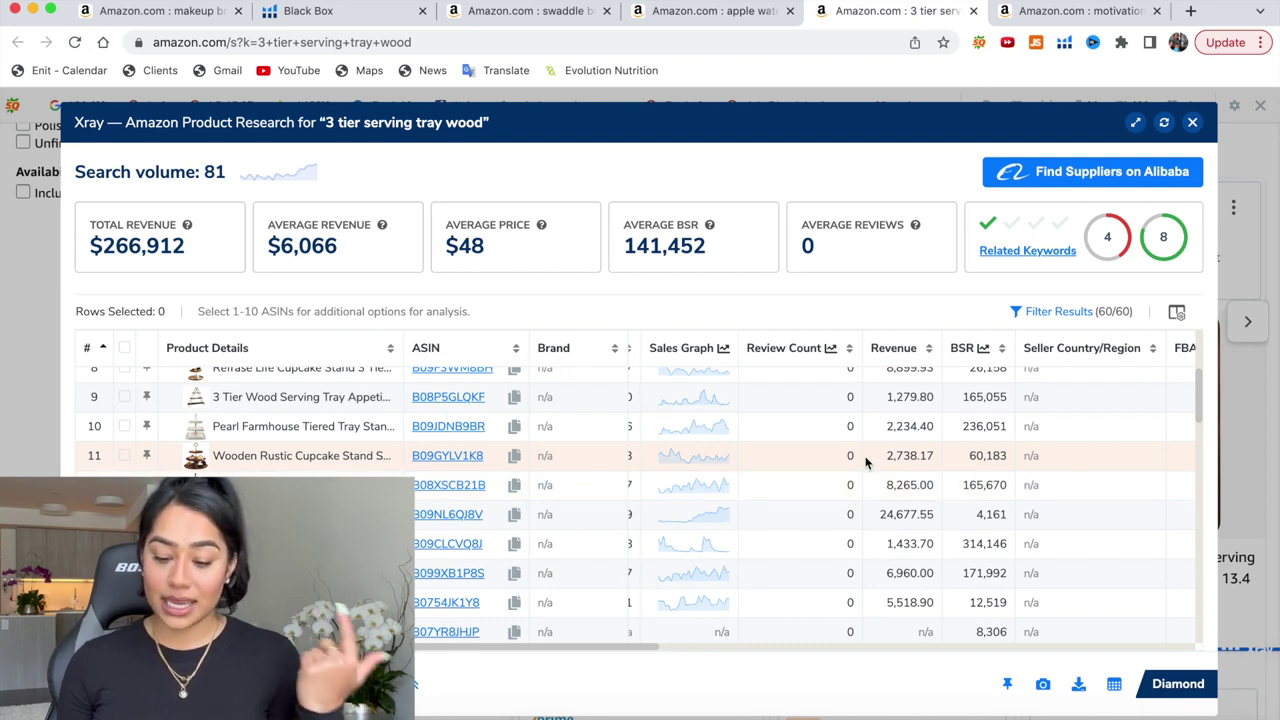
scroll(866, 461, down, 1)
scroll(866, 461, up, 1)
scroll(866, 461, up, 1)
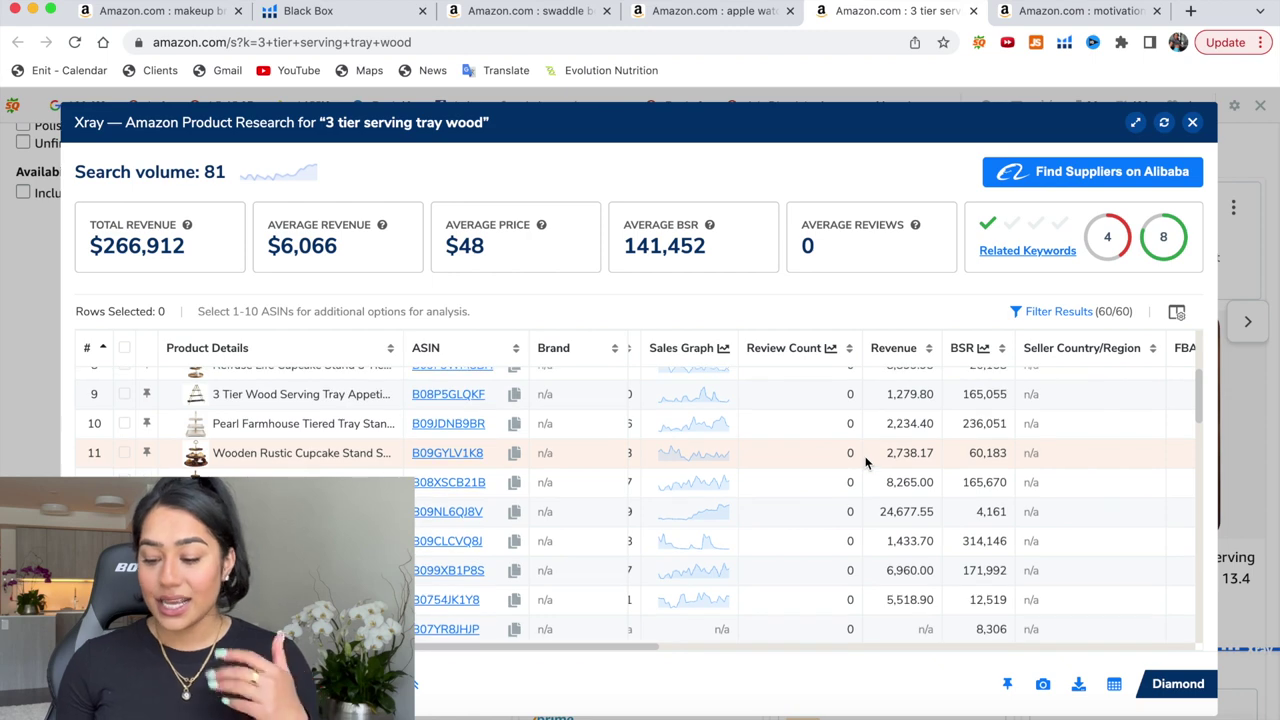
click(1195, 122)
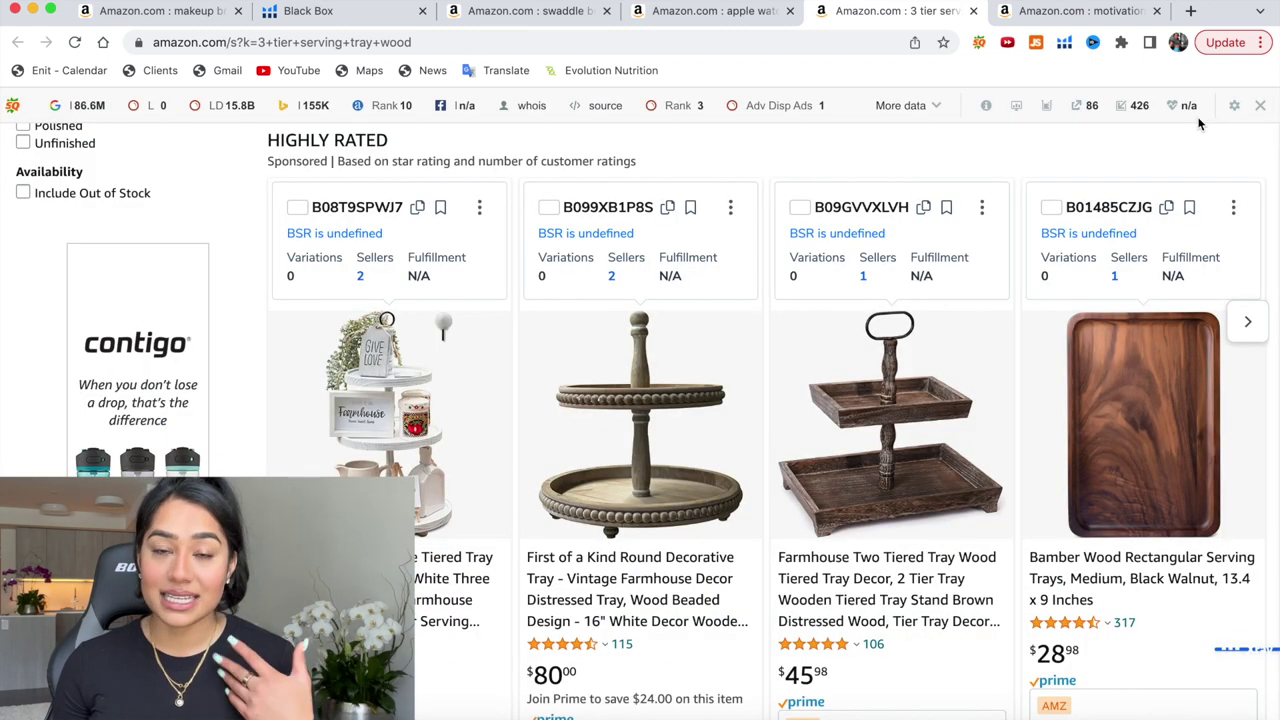
Step: Switch to the "motivational office wall art" listings and examine the designs, prices and review counts
click(1089, 12)
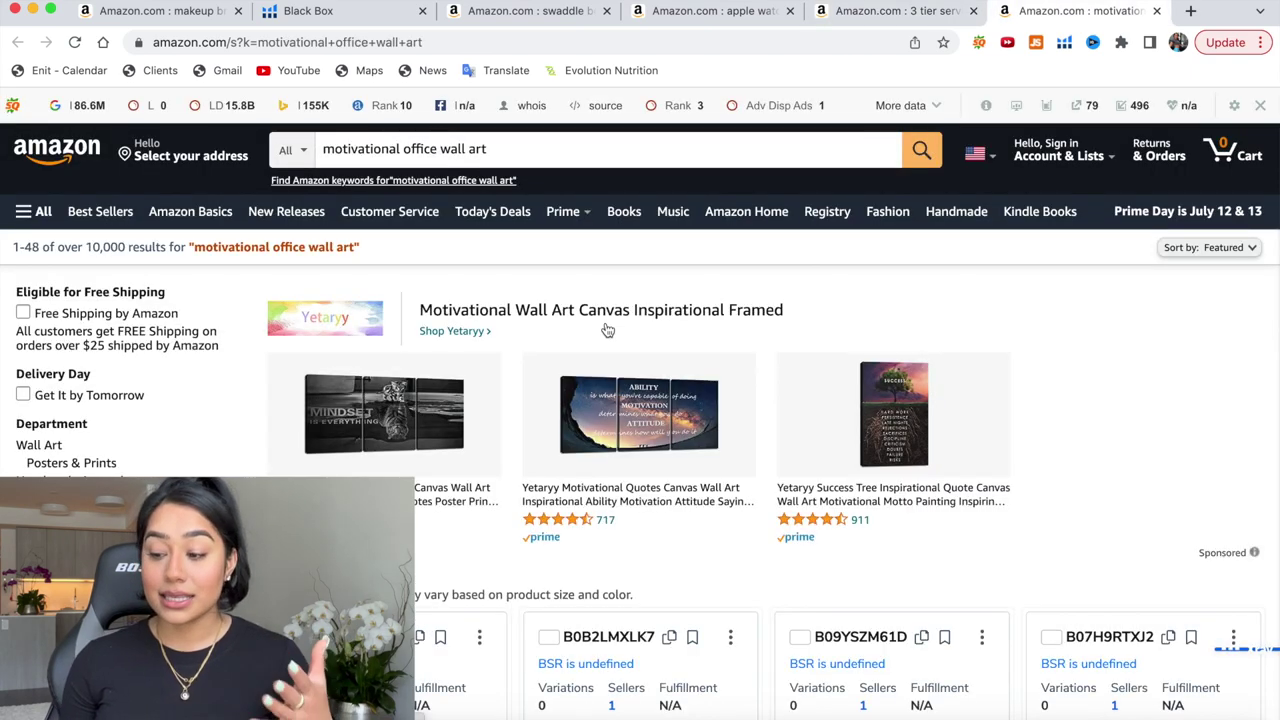
scroll(607, 330, down, 5)
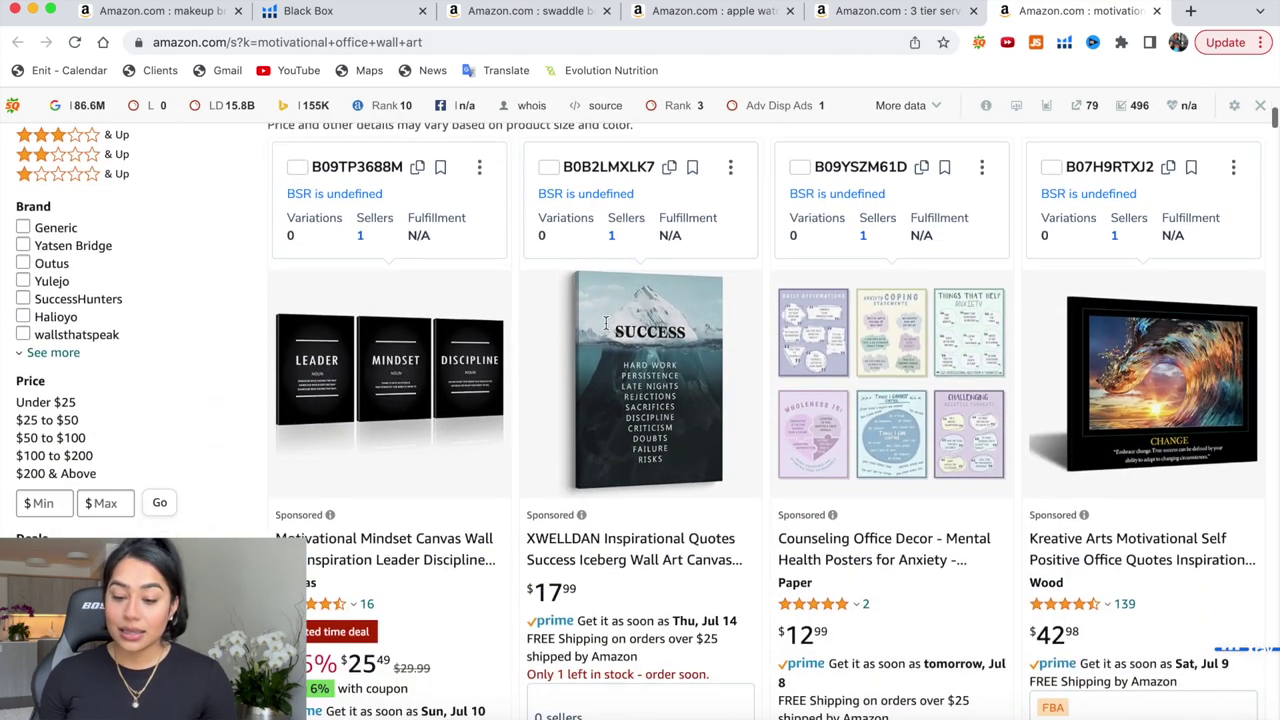
scroll(605, 322, down, 3)
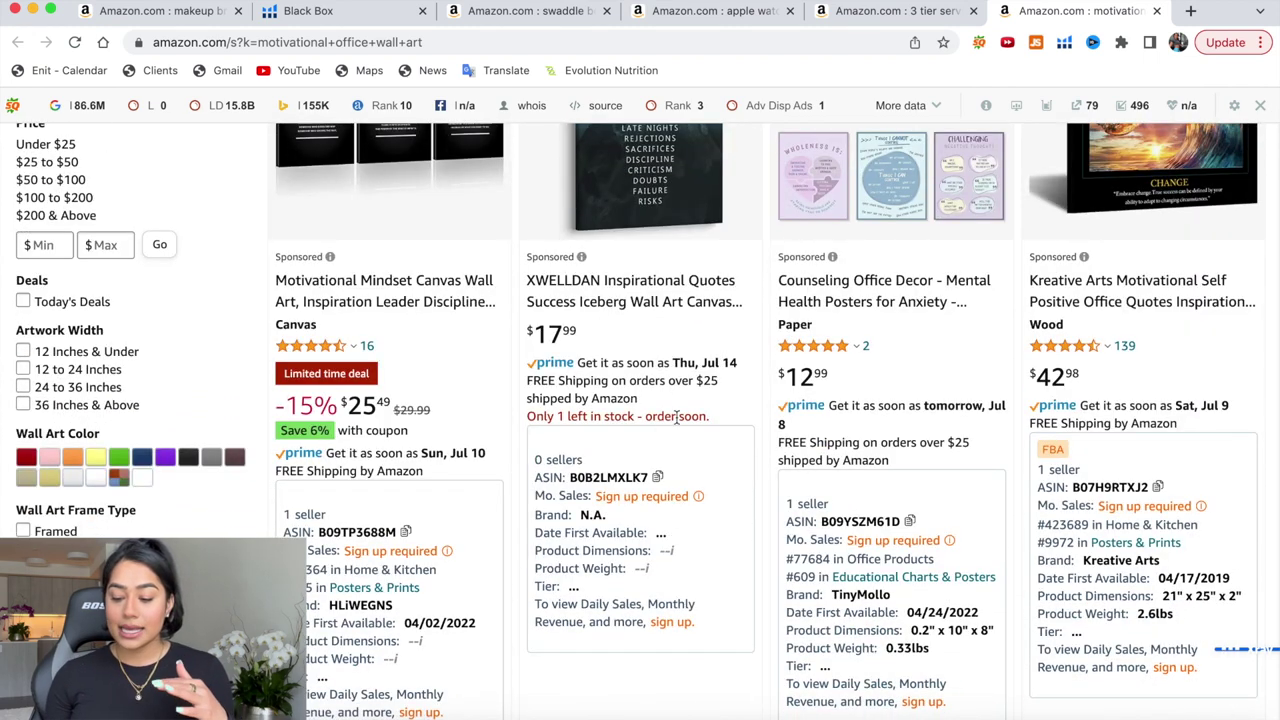
scroll(676, 418, down, 6)
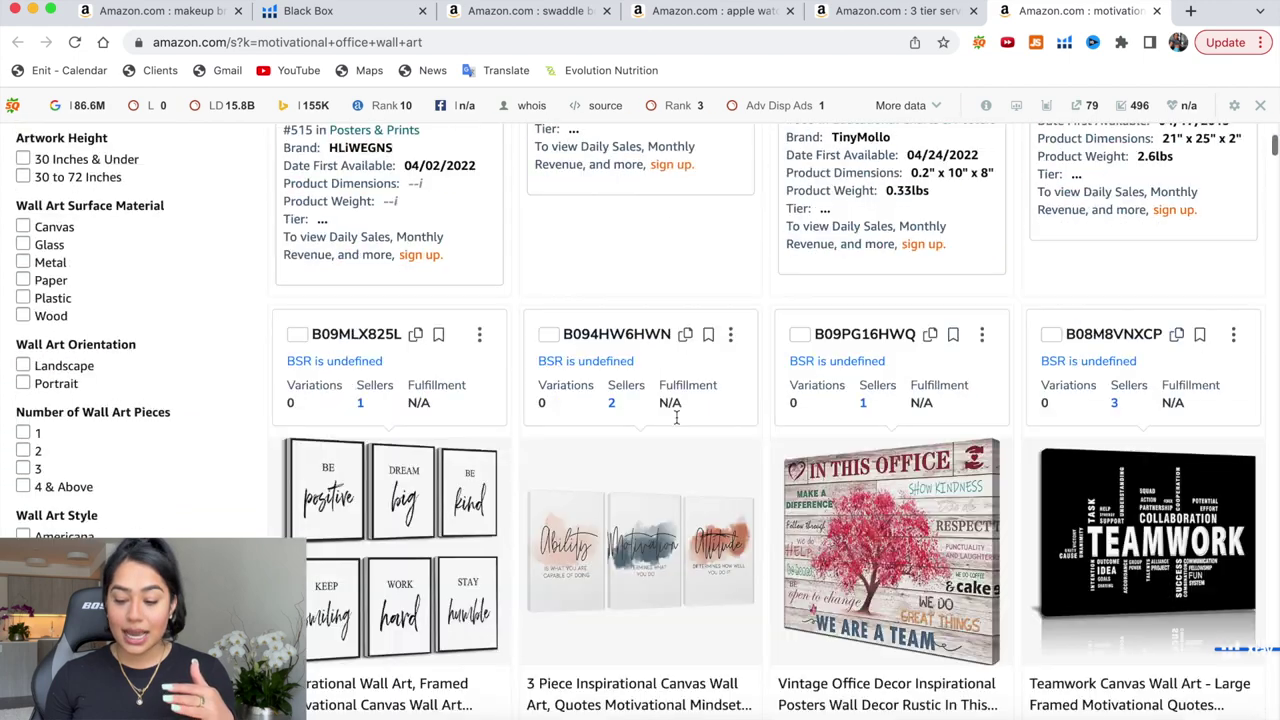
Step: Run Xray product research on the "motivational office wall art" results and review the products' sales, review counts and revenue
click(1066, 48)
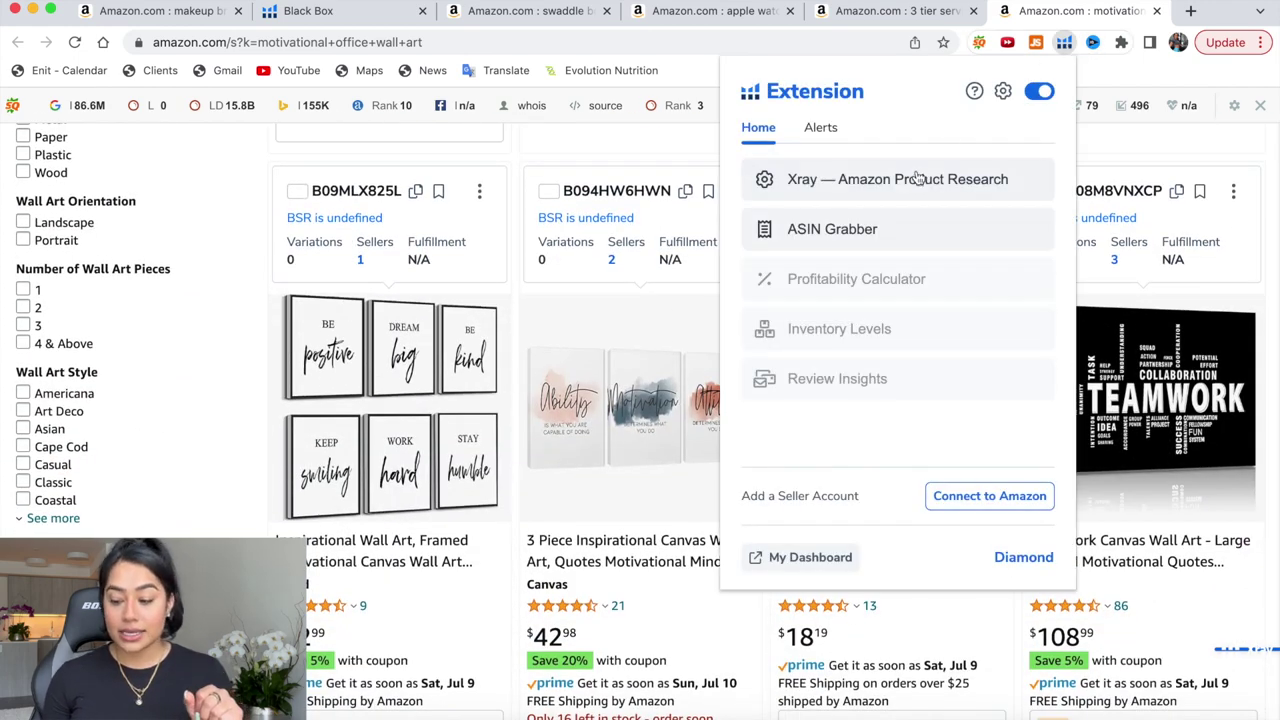
click(917, 178)
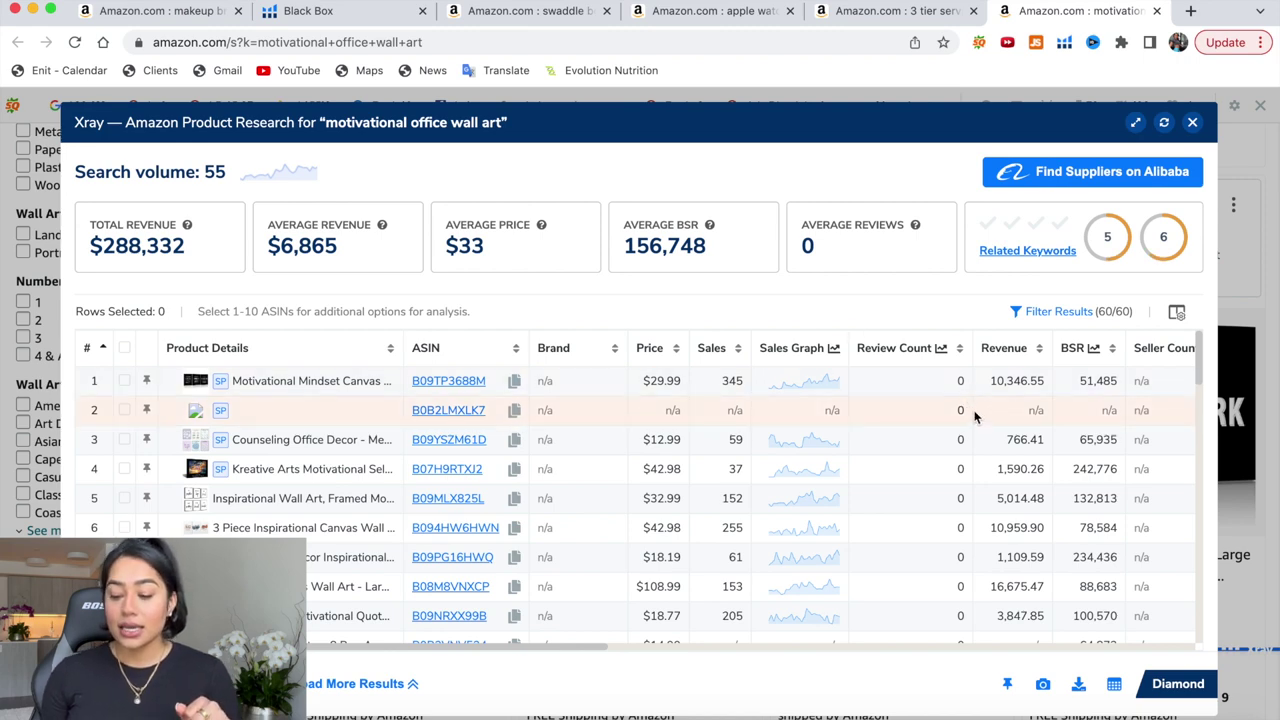
scroll(975, 417, right, 2)
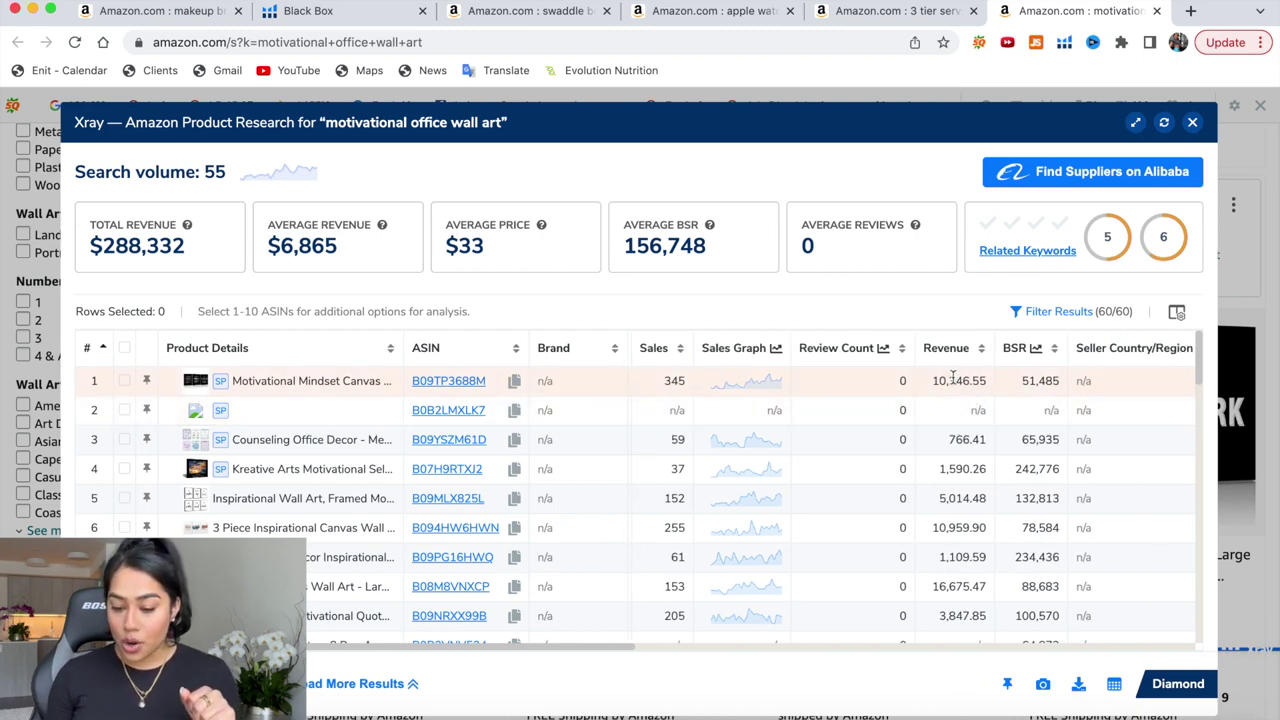
scroll(946, 589, down, 4)
scroll(946, 589, up, 4)
scroll(947, 593, up, 1)
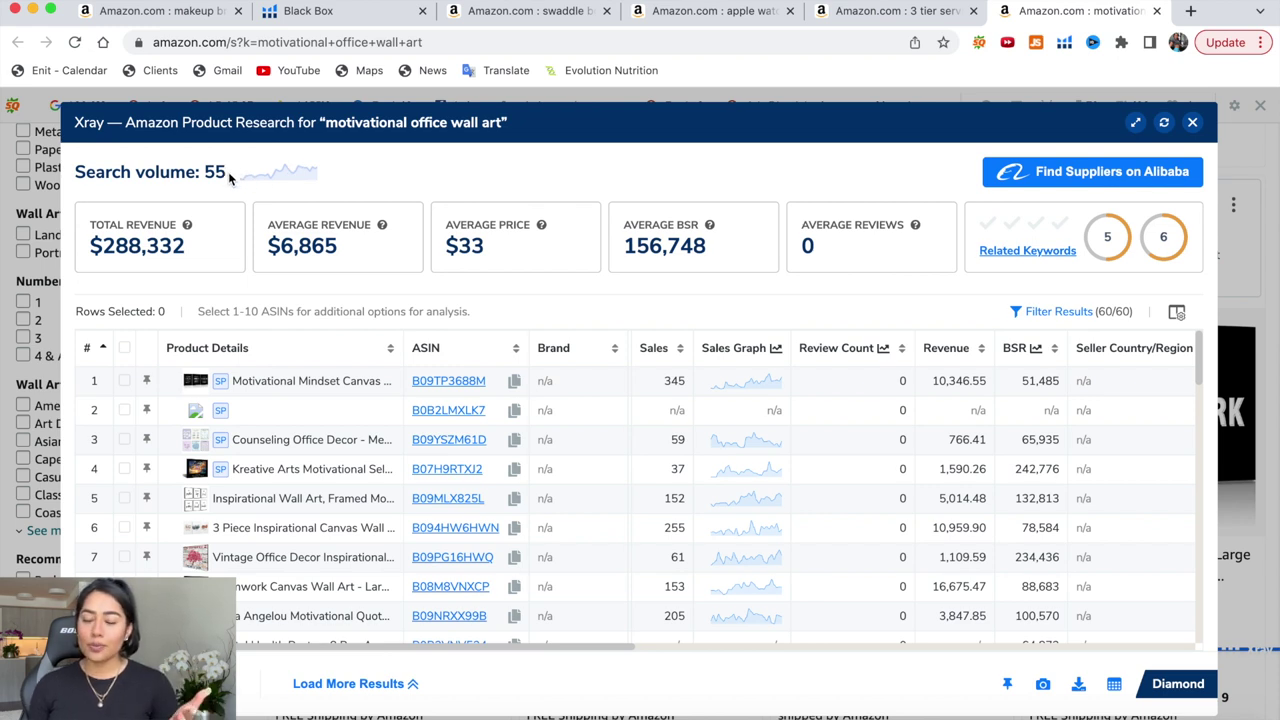
Step: Check the search volume for "motivational office wall art" against the revenue of the listed products
drag(228, 171, 199, 171)
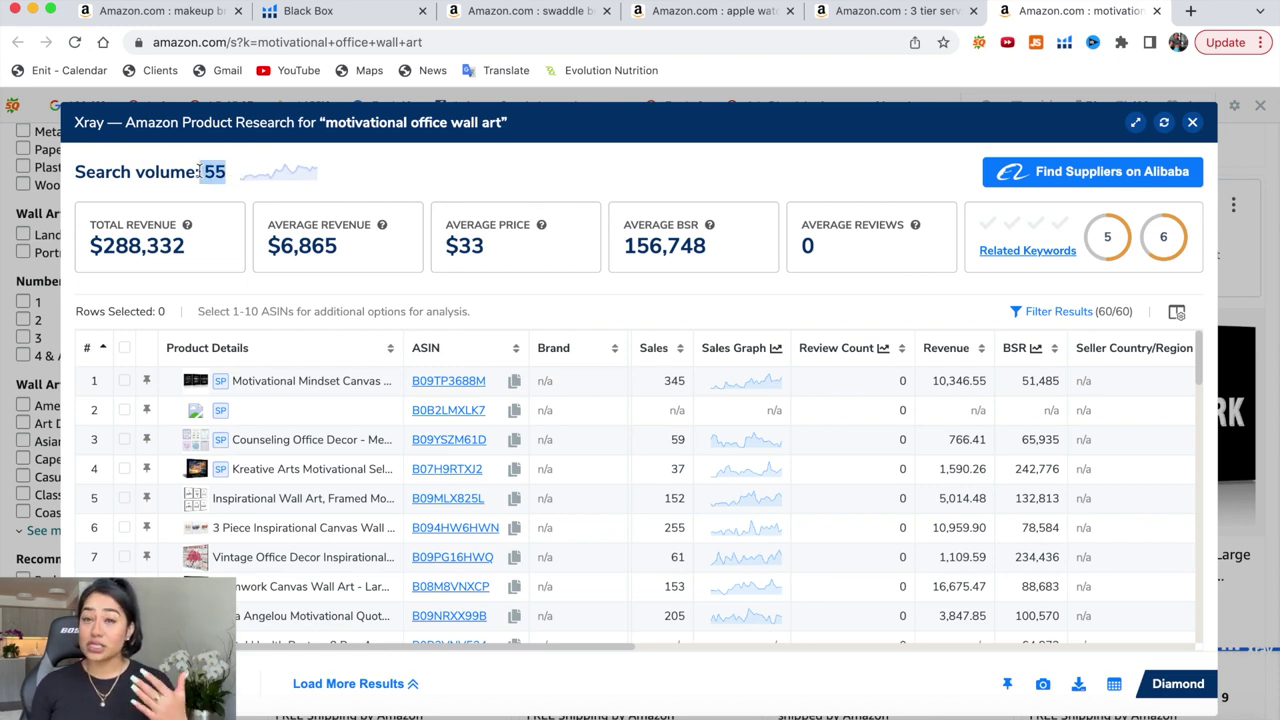
click(876, 289)
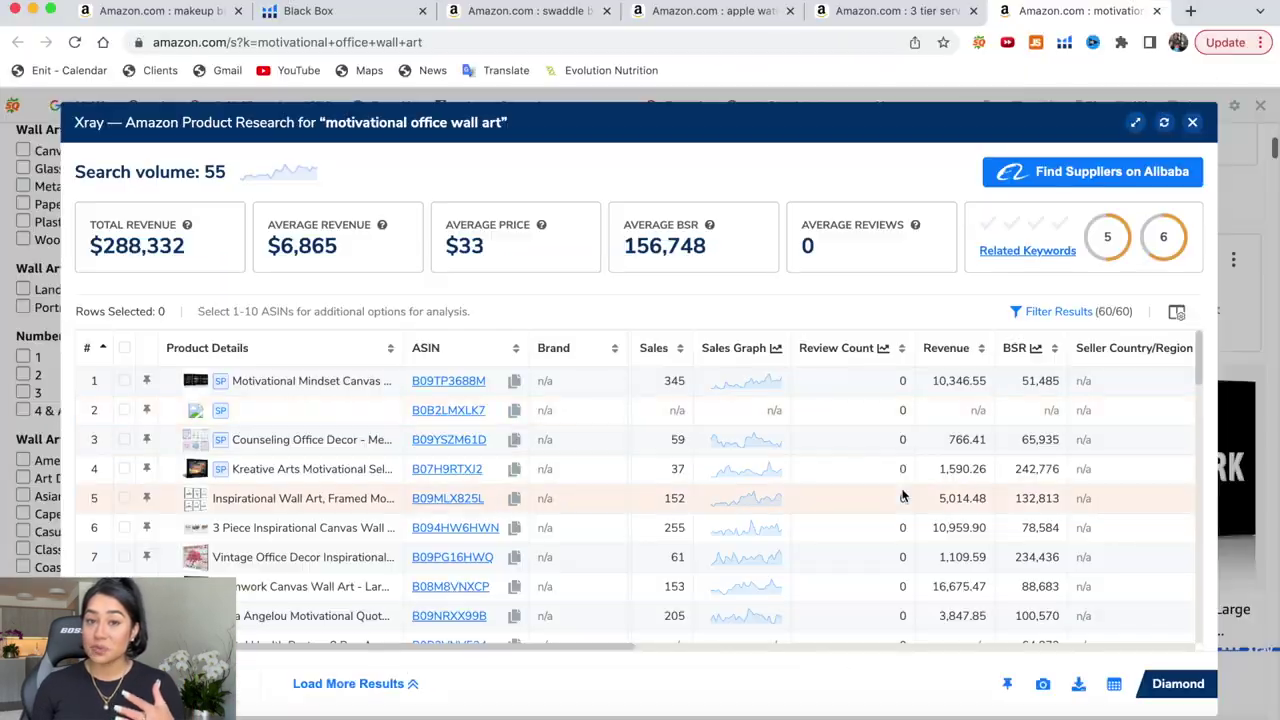
scroll(902, 496, down, 2)
scroll(902, 496, up, 2)
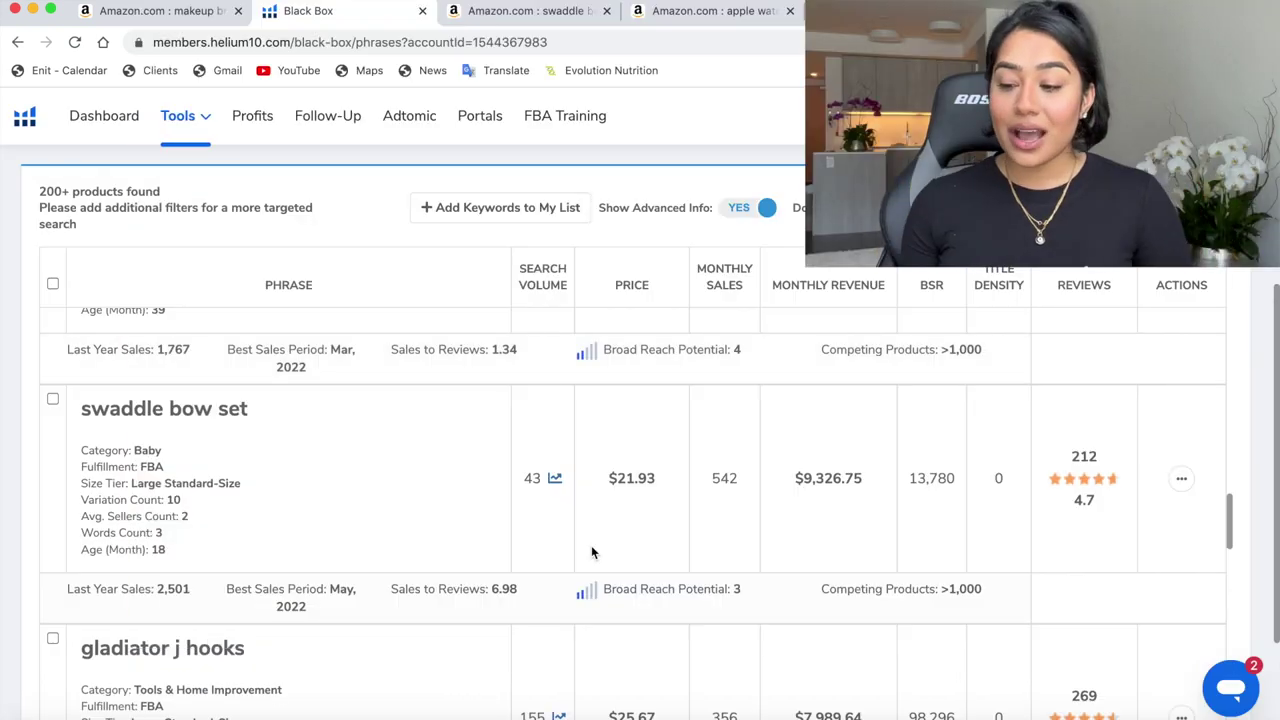
Step: Find the phrase "large marble cutting board" in the Black Box results and open its Amazon search results
scroll(591, 545, down, 3)
scroll(603, 537, down, 2)
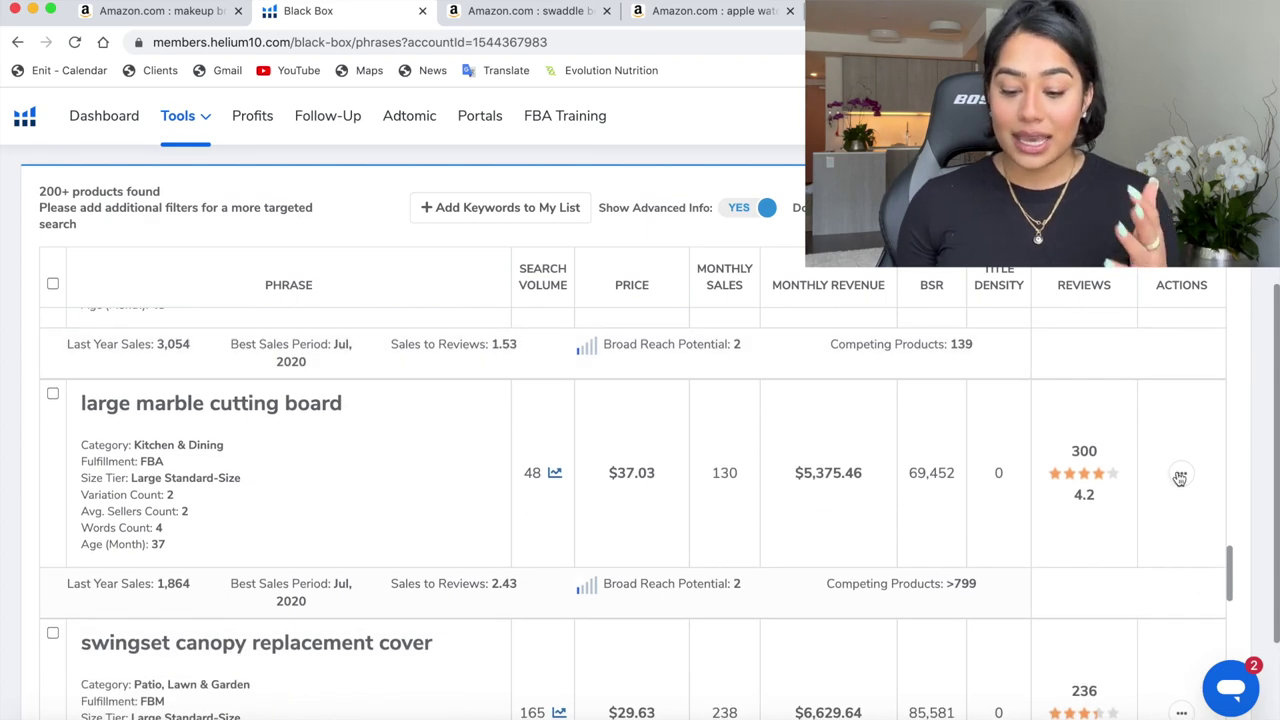
click(1180, 476)
click(1112, 513)
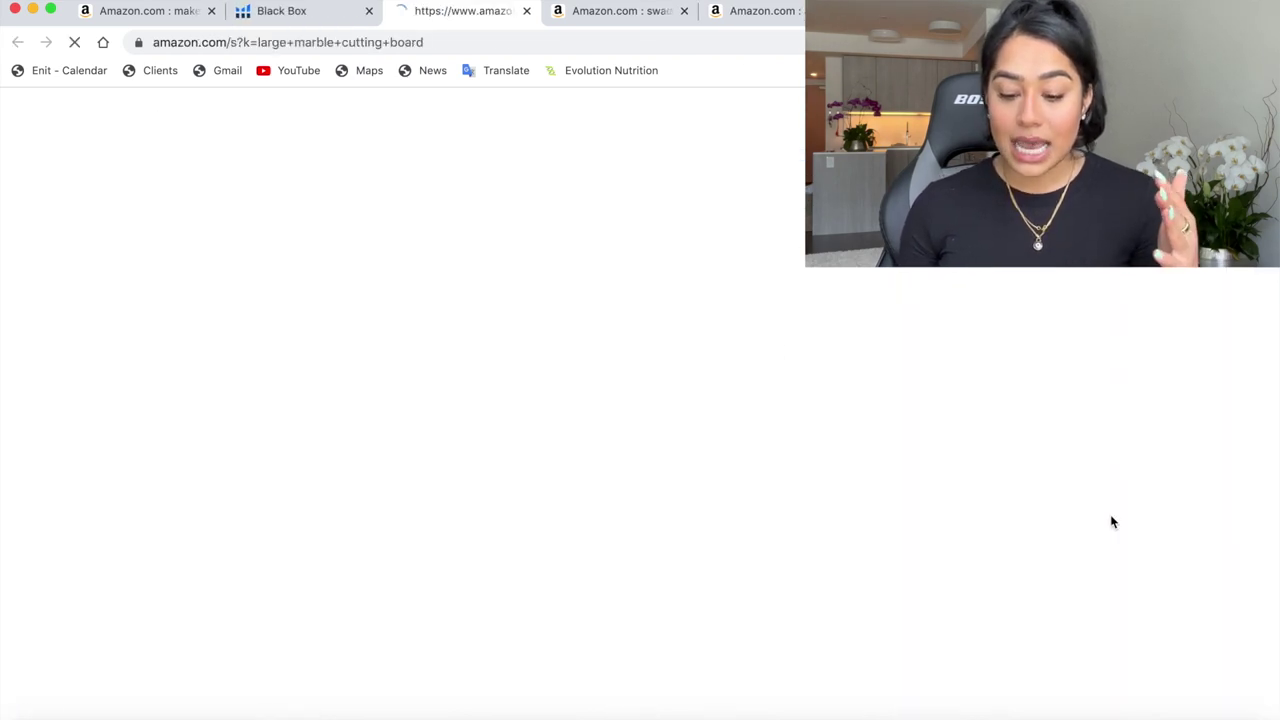
Step: Return to the Black Box results and look through further phrases on the first page for product ideas
key(ctrl+shift+Tab)
scroll(387, 461, down, 8)
scroll(740, 145, down, 3)
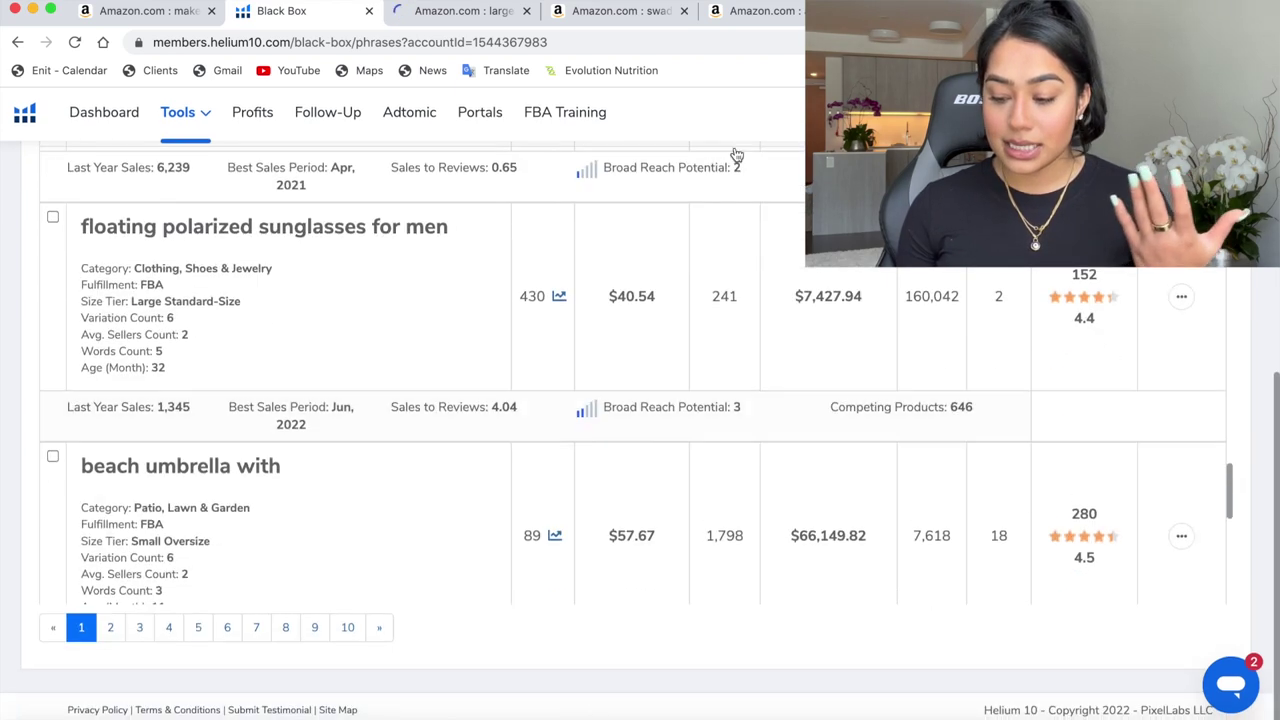